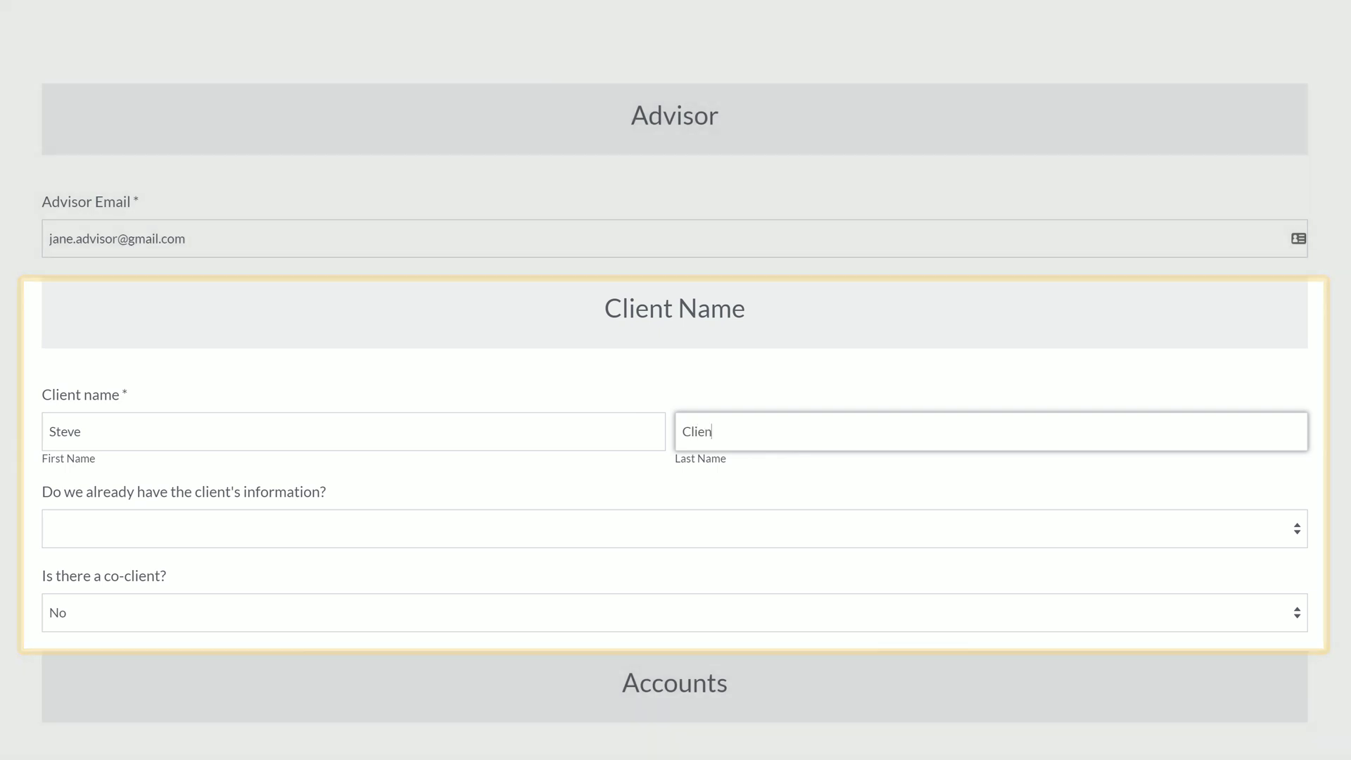
# - Answer No to whether the client's information is already on file
pyautogui.scroll(-1, 674, 399)
pyautogui.scroll(-5, 674, 380)
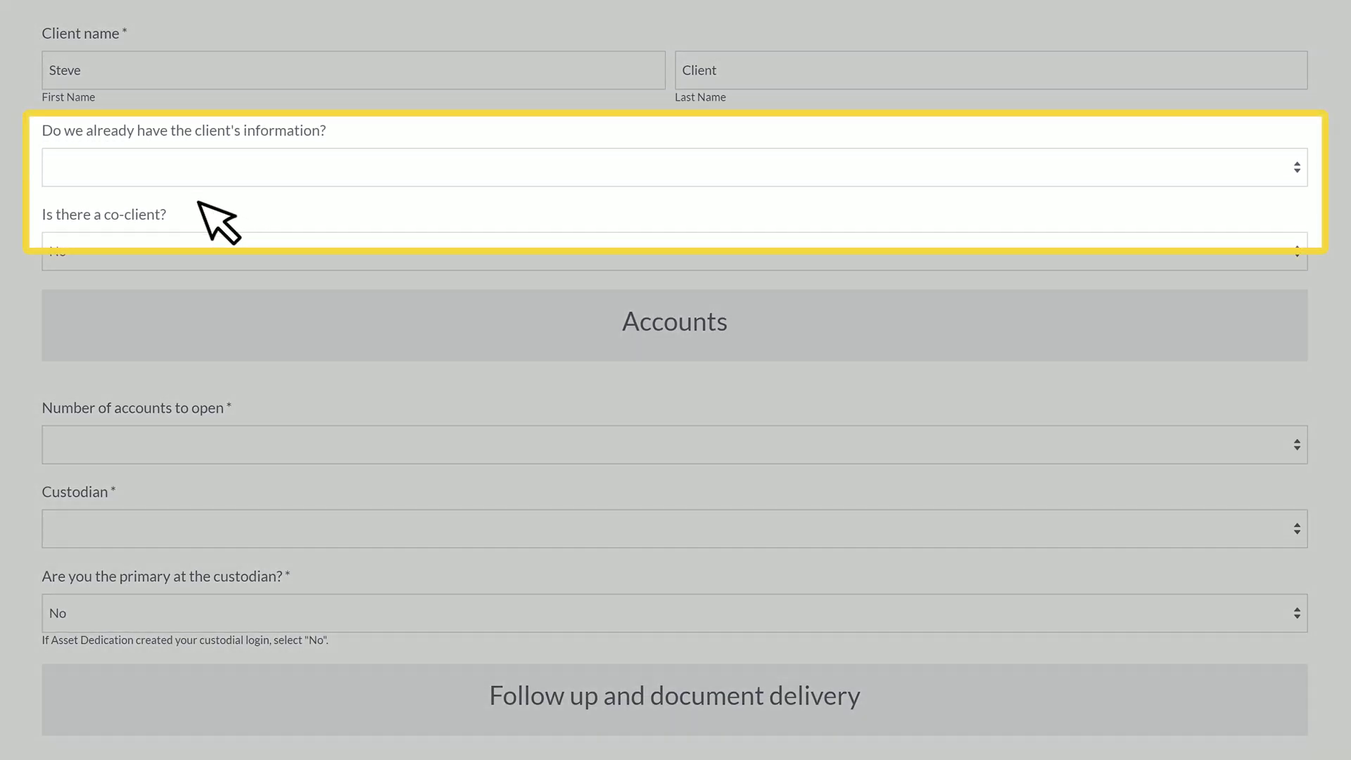
pyautogui.click(132, 171)
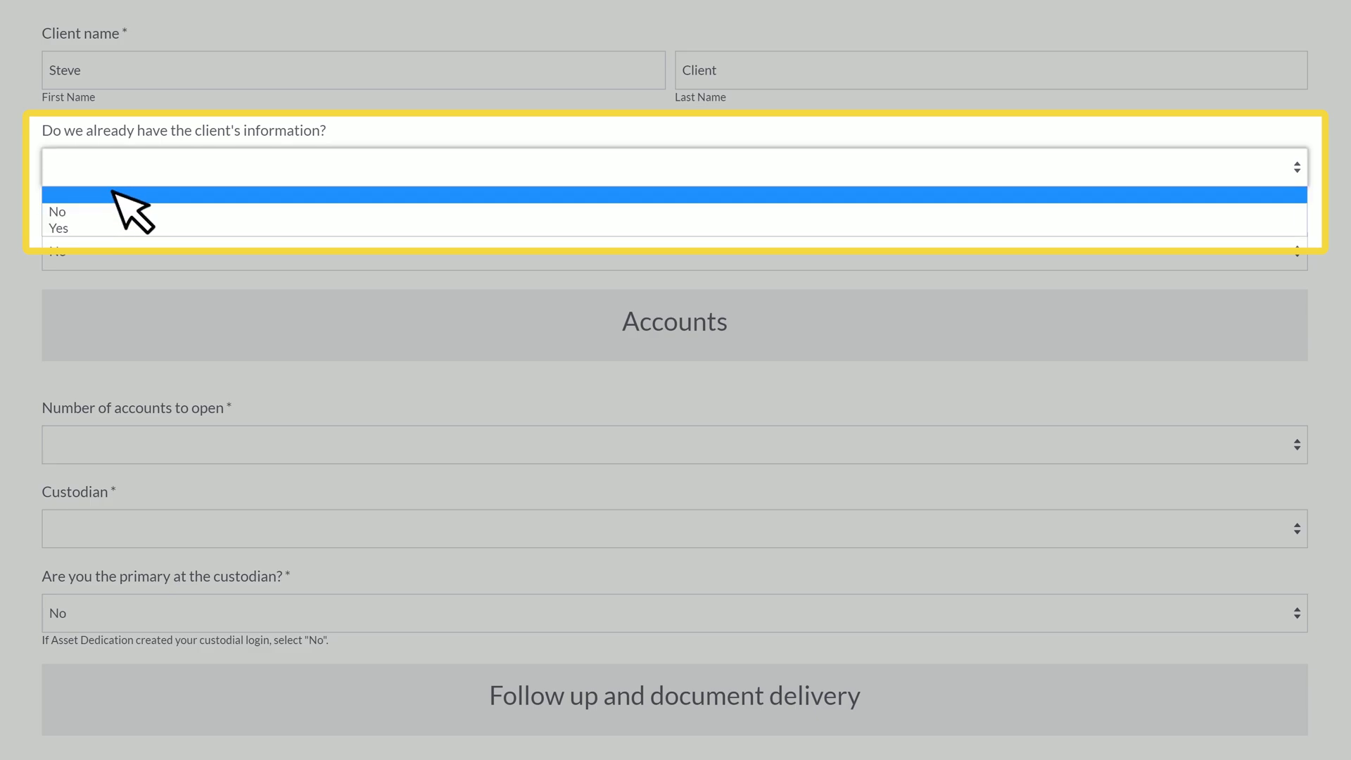
pyautogui.click(99, 211)
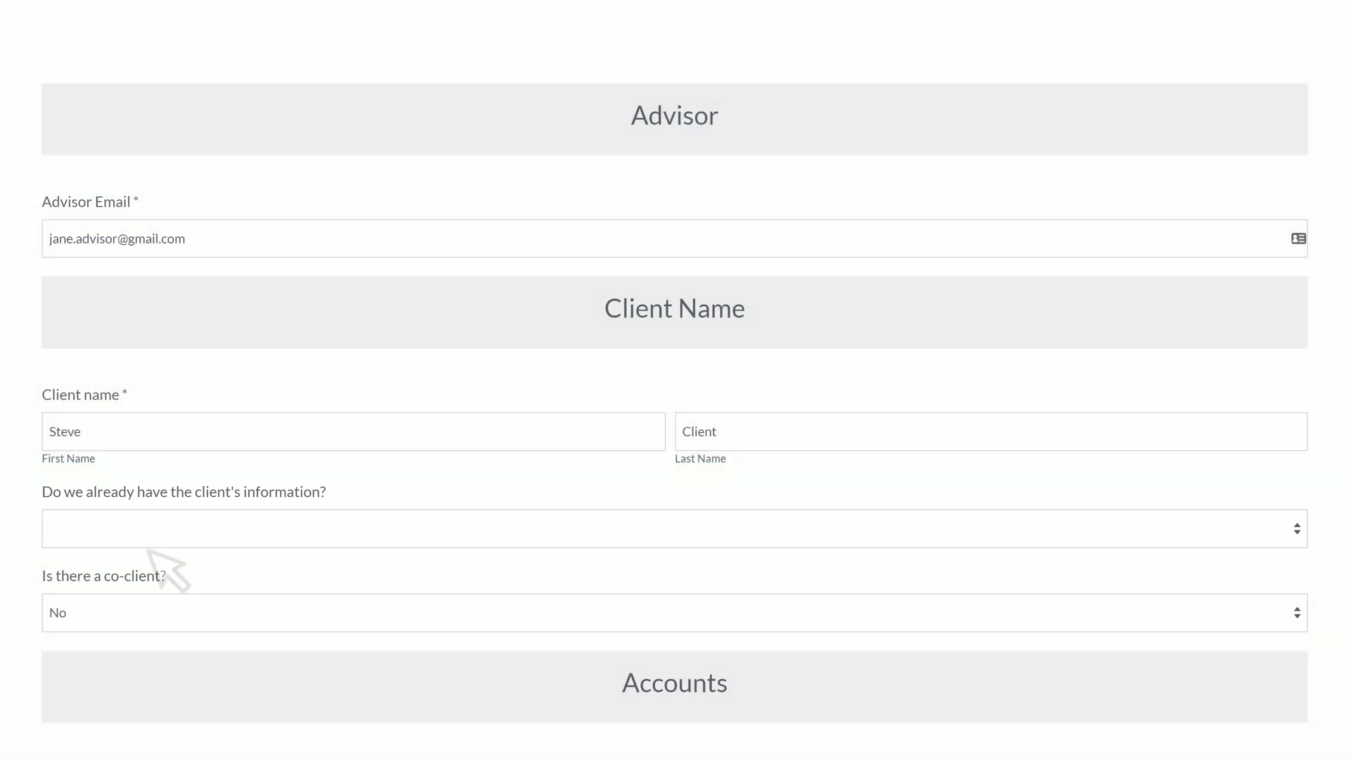
# - Answer Yes to already having the client's information and Yes to there being a co-client
pyautogui.click(120, 529)
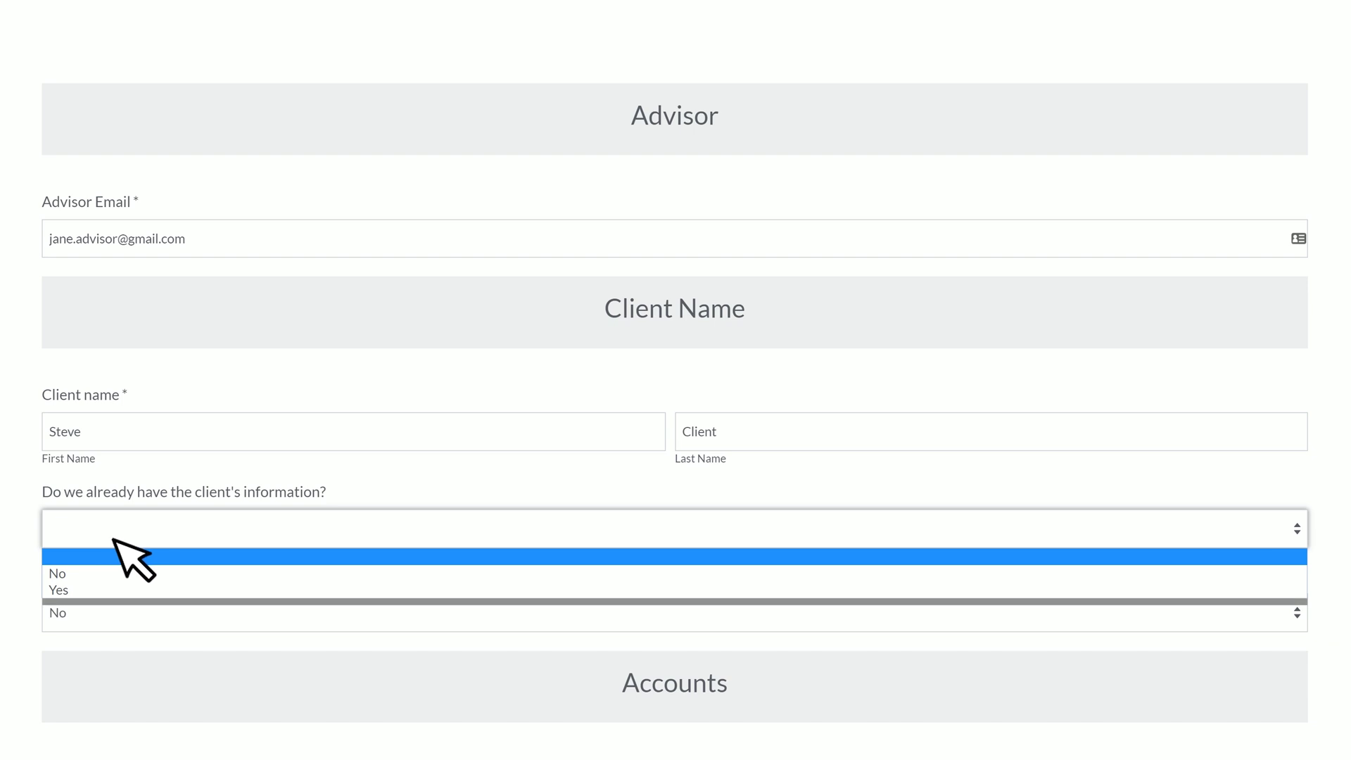
pyautogui.click(95, 589)
pyautogui.scroll(-3, 99, 582)
pyautogui.scroll(-3, 102, 479)
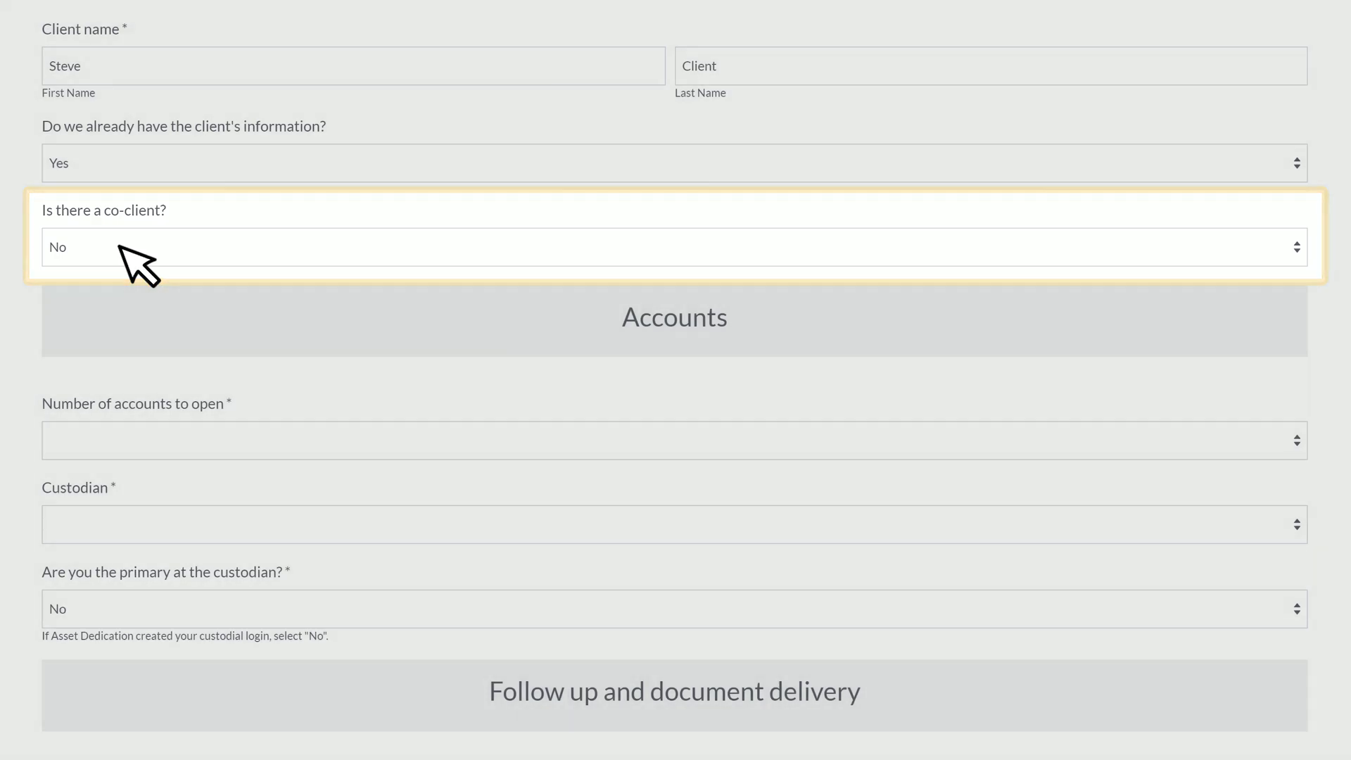
pyautogui.click(118, 247)
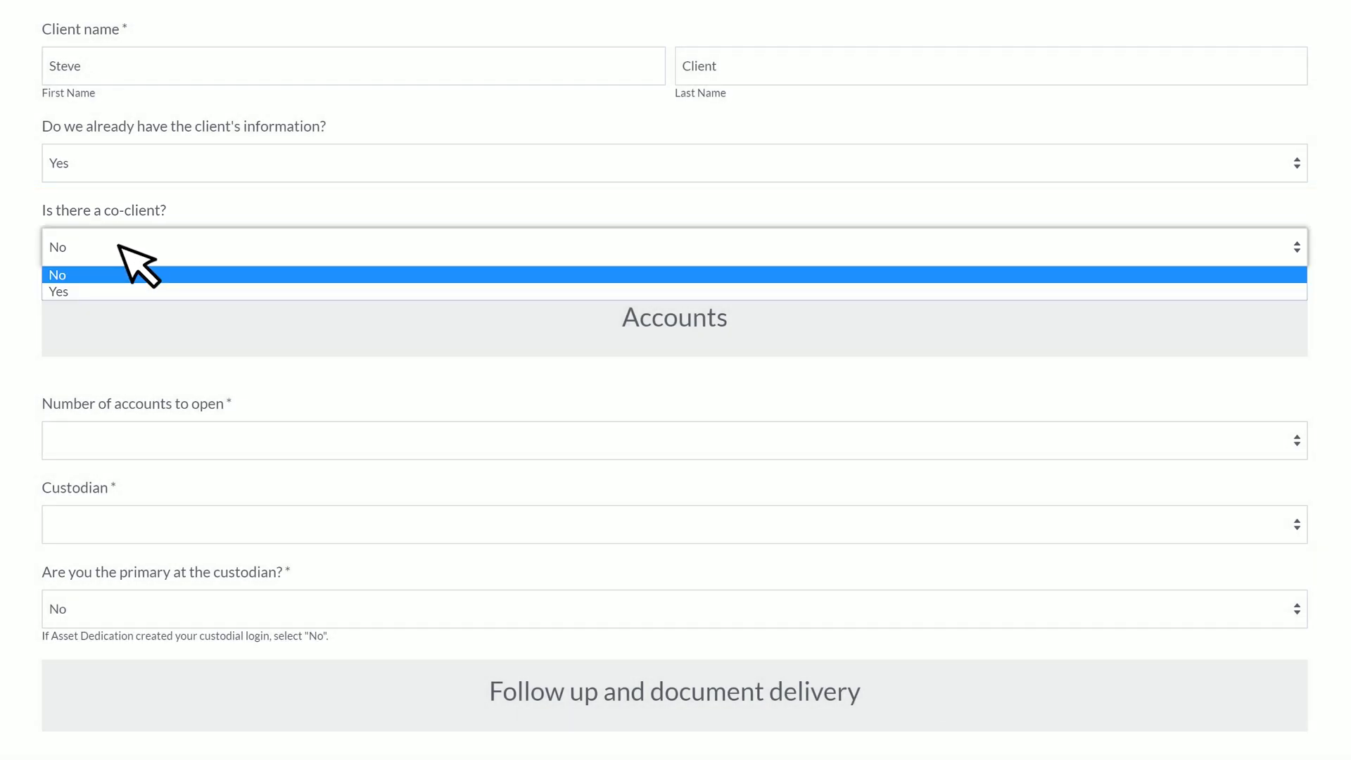
pyautogui.click(120, 290)
# - Enter the co-client's first and last name, and answer Yes to already having the co-client's information
pyautogui.press('Tab')
pyautogui.write('Judy')
pyautogui.press('Tab')
pyautogui.write('Client')
pyautogui.click(119, 425)
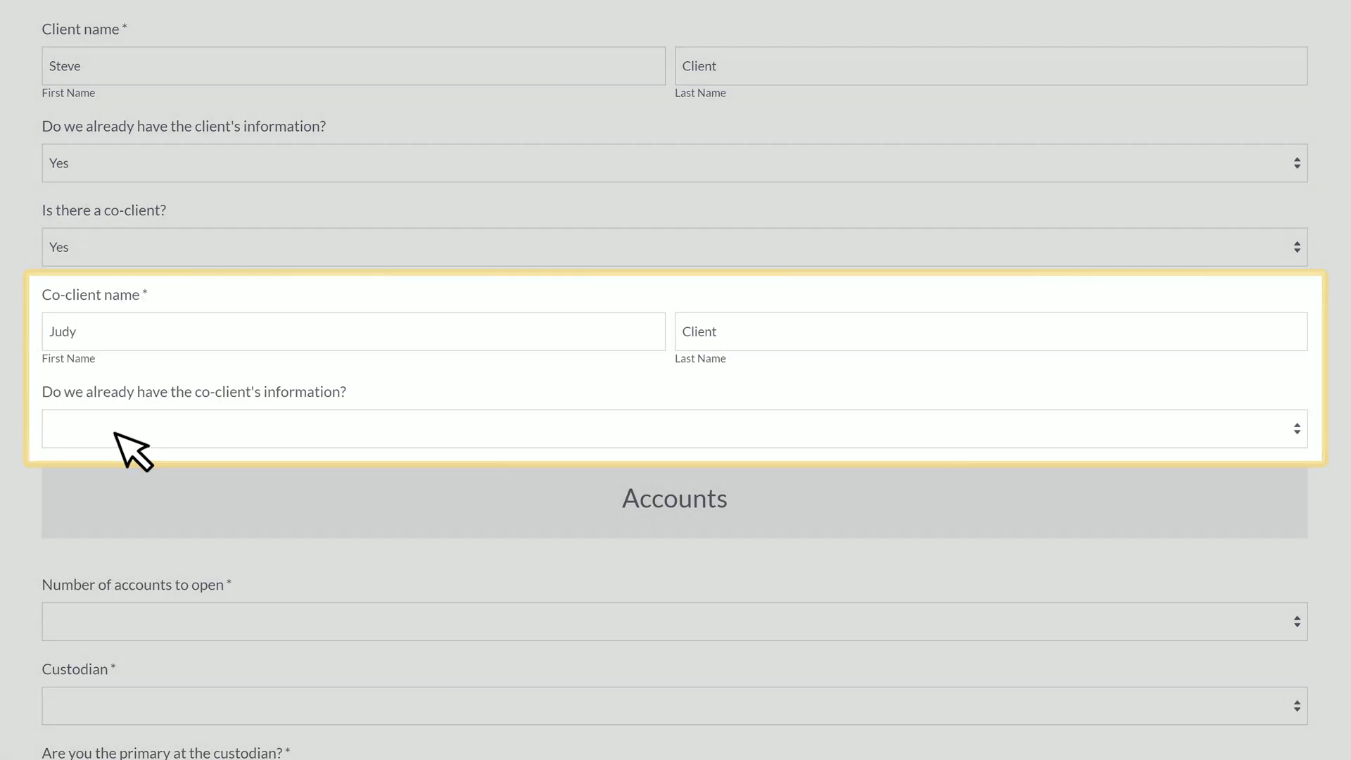
pyautogui.click(115, 433)
pyautogui.click(114, 489)
# - Set the number of accounts to open to 2 and the custodian to Schwab
pyautogui.scroll(-5, 112, 485)
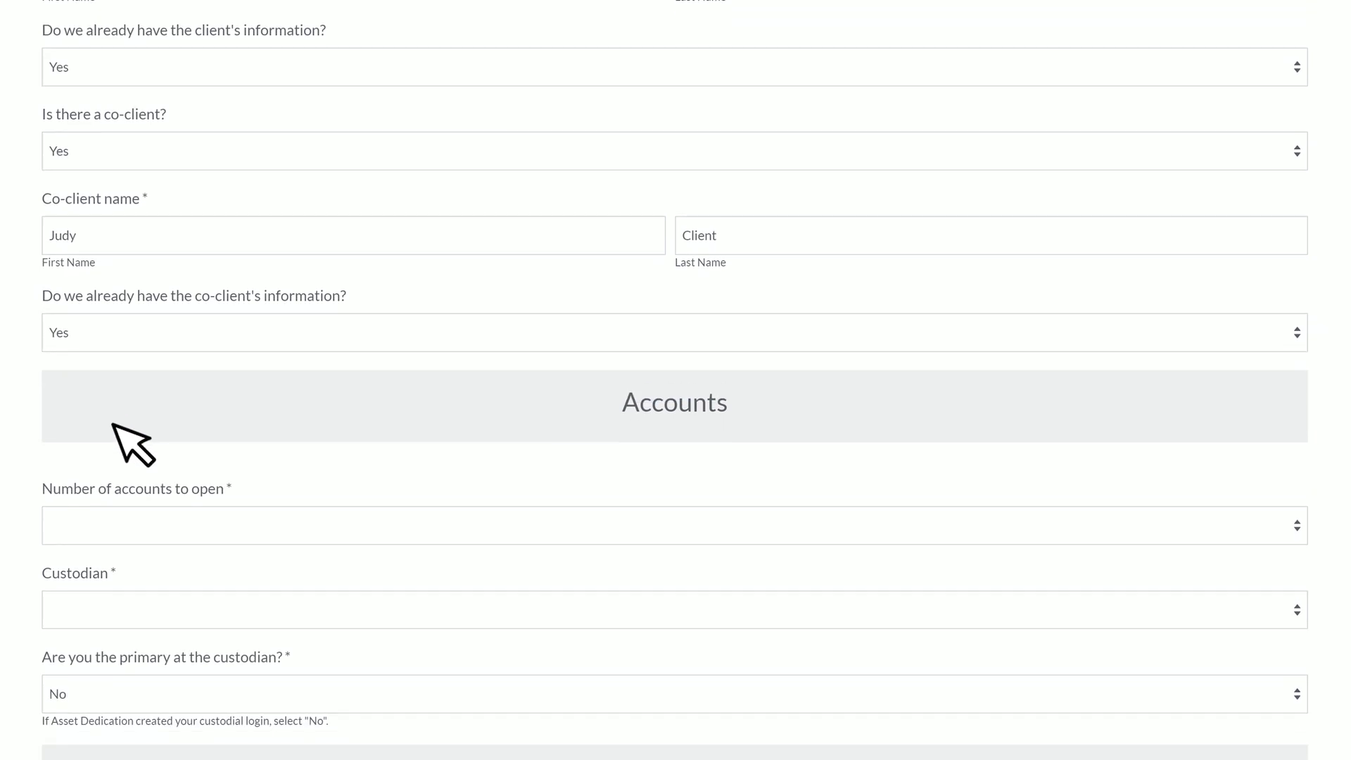
pyautogui.scroll(-2, 114, 221)
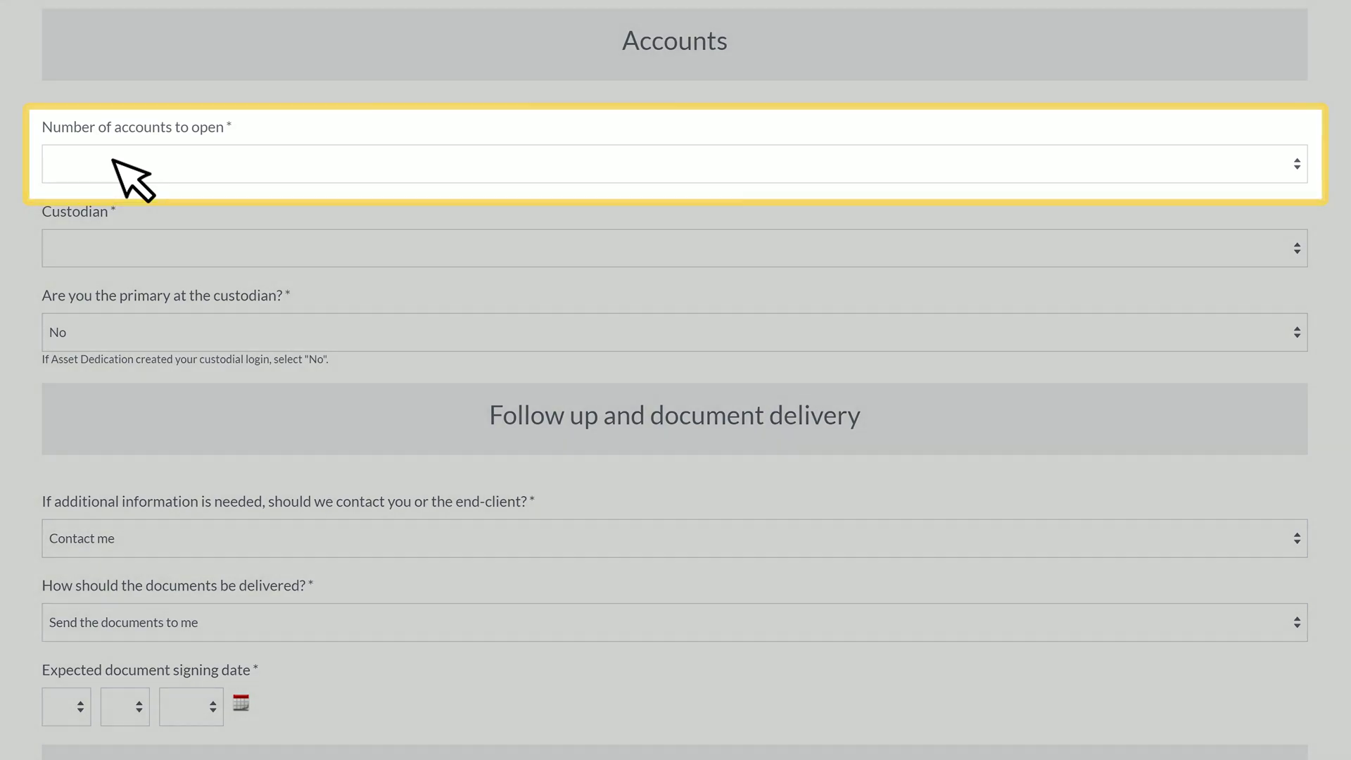
pyautogui.click(113, 163)
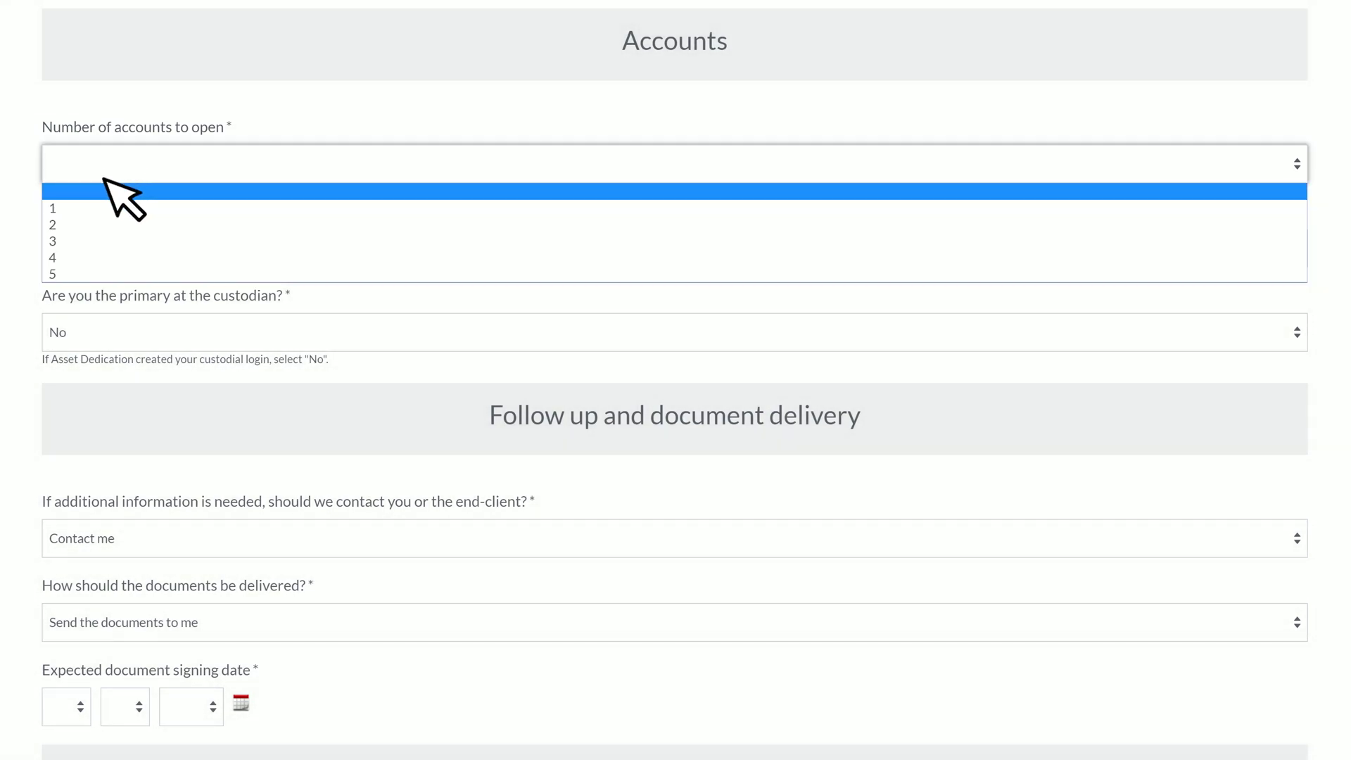
pyautogui.click(86, 225)
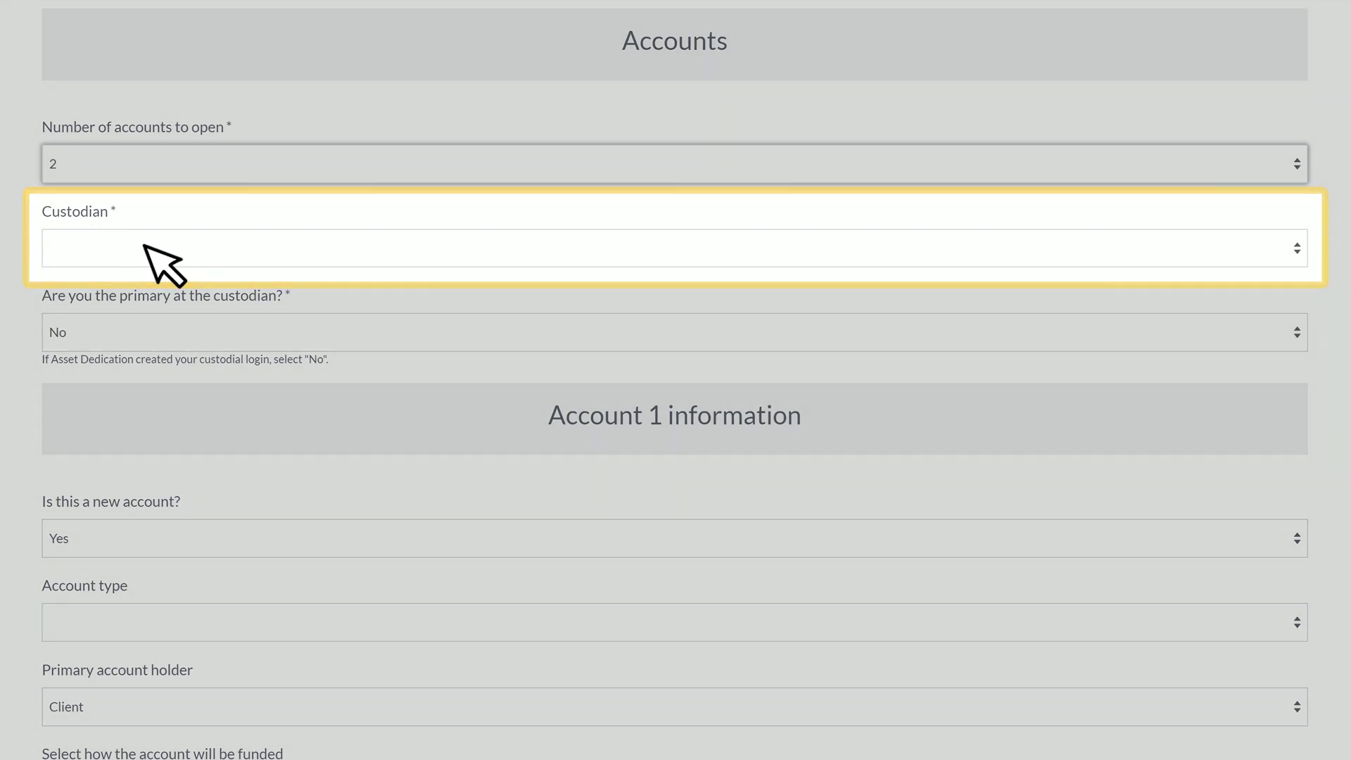
pyautogui.click(144, 247)
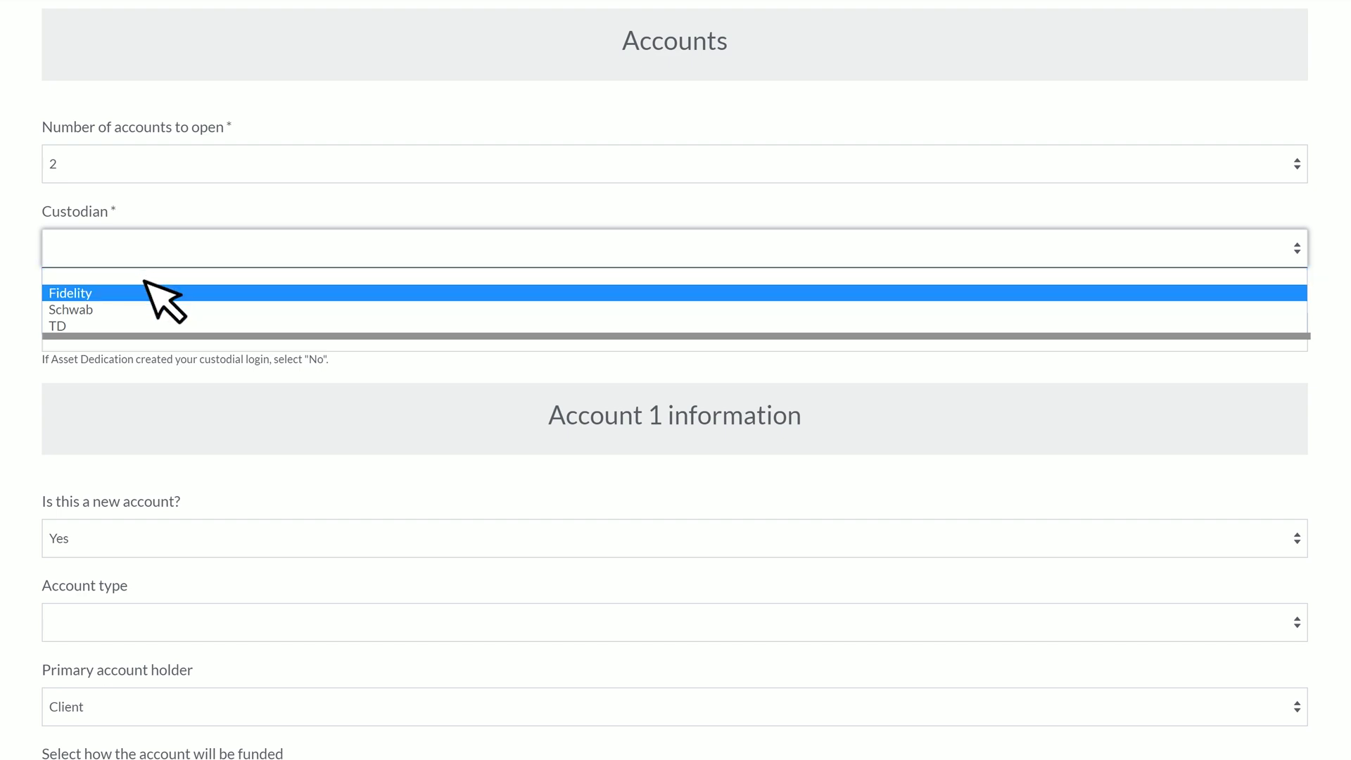
pyautogui.click(145, 310)
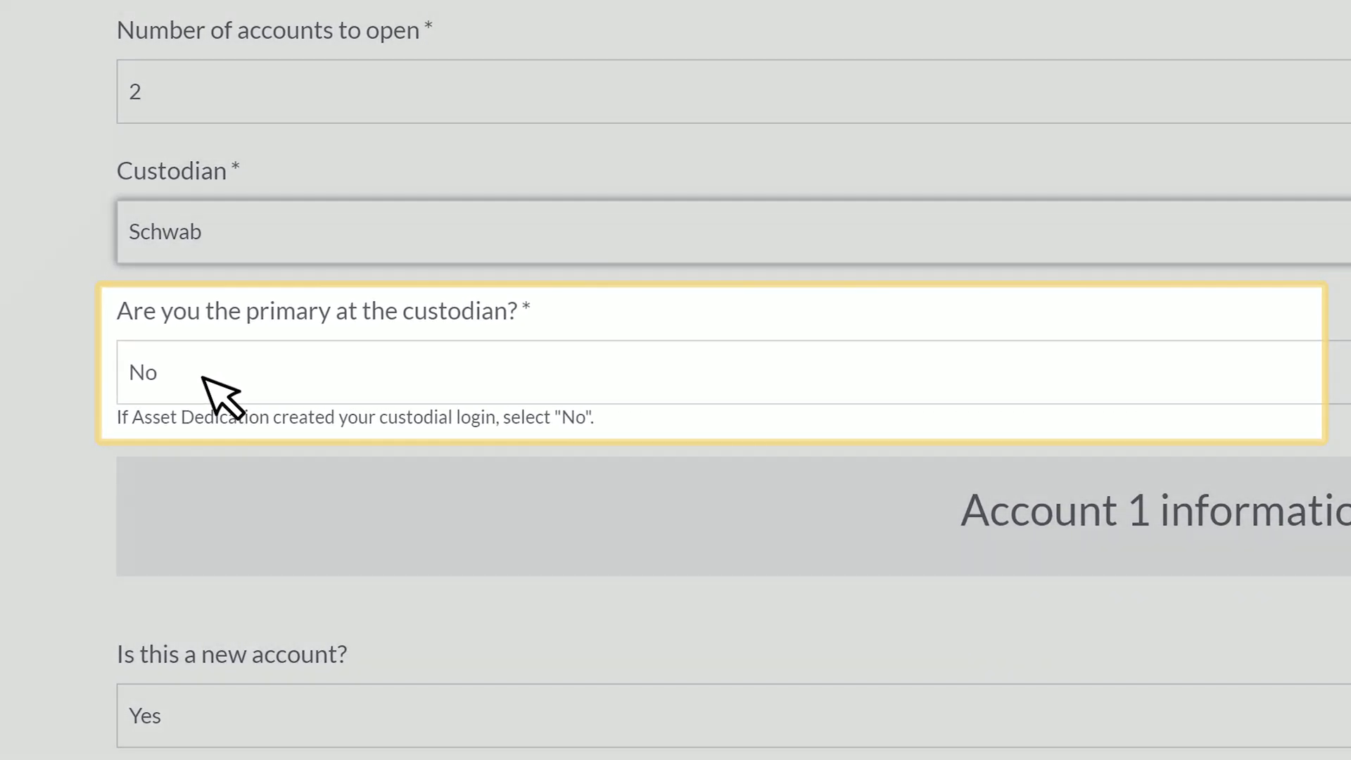
# - Answer No to being the primary at the custodian, and review the new-account choices for account 1
pyautogui.click(204, 384)
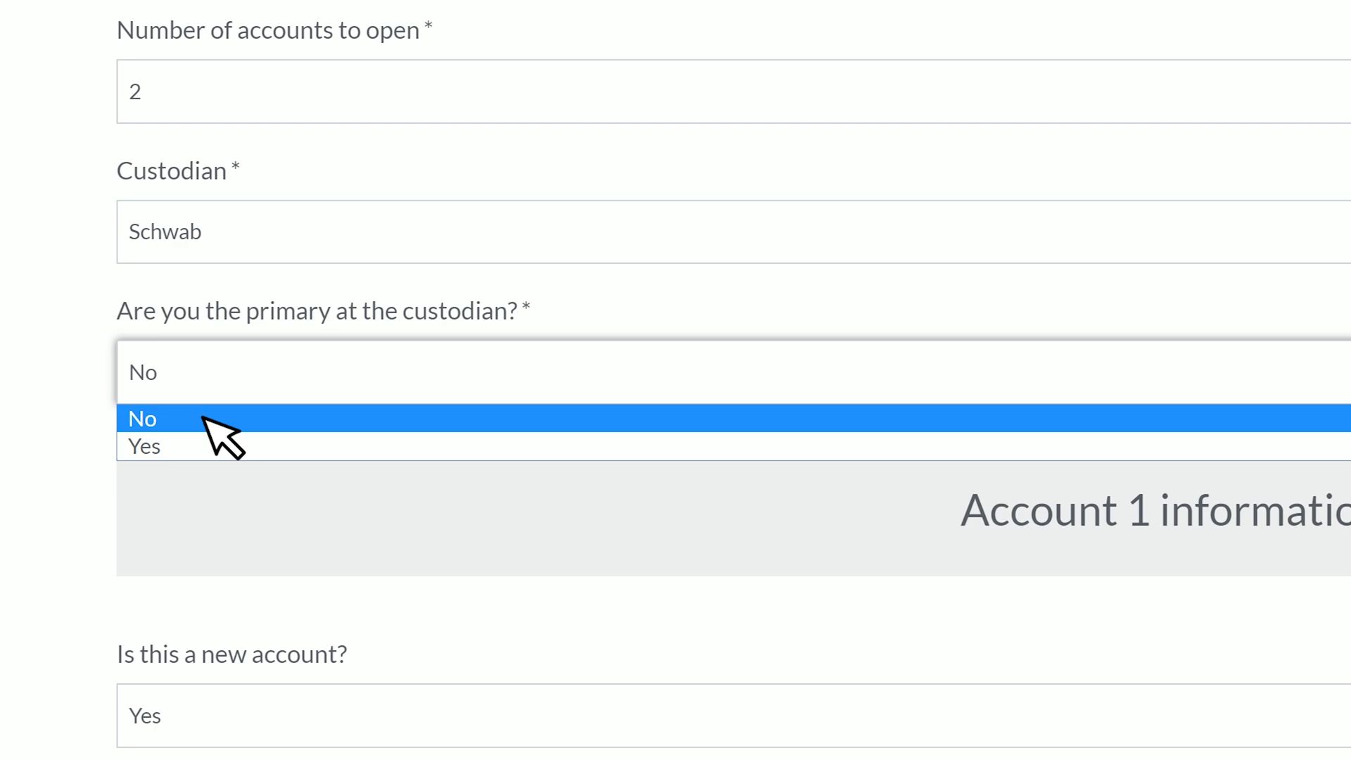
pyautogui.click(204, 419)
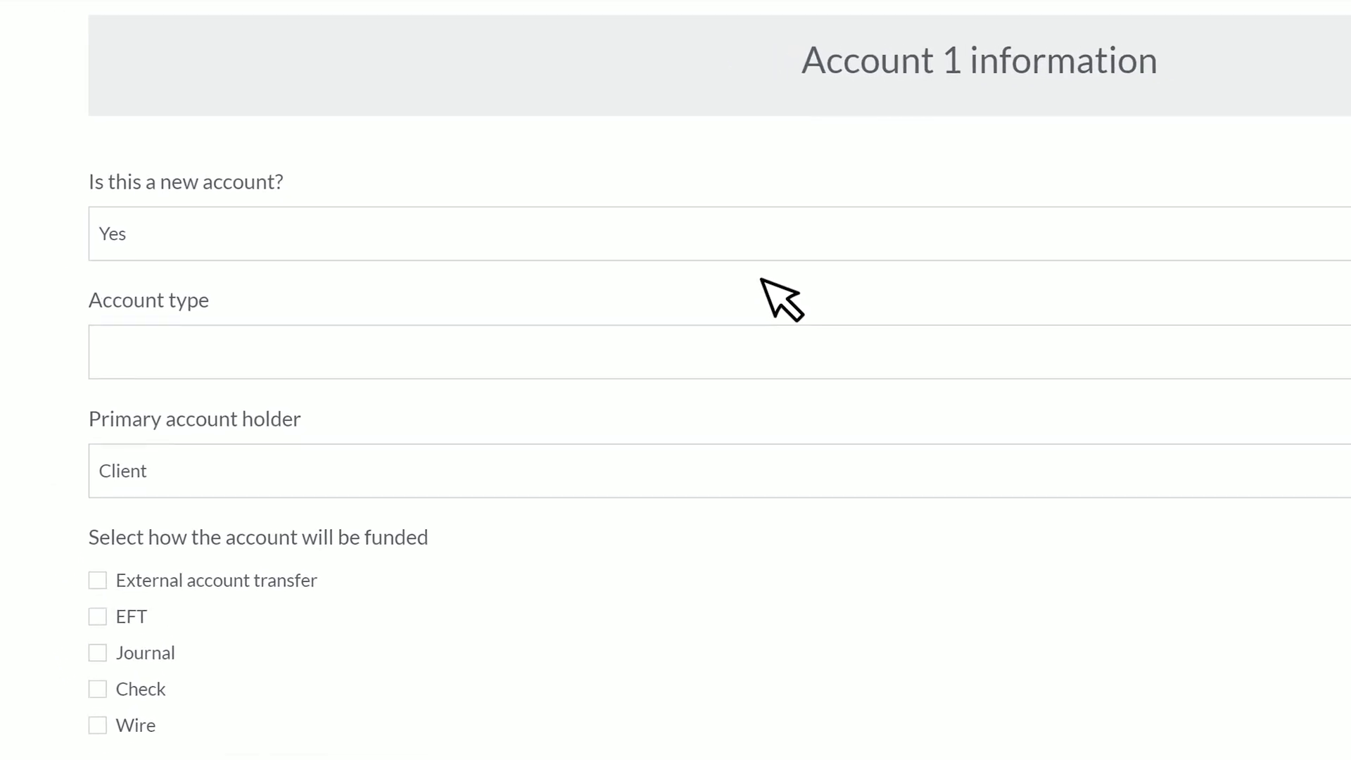
pyautogui.click(752, 269)
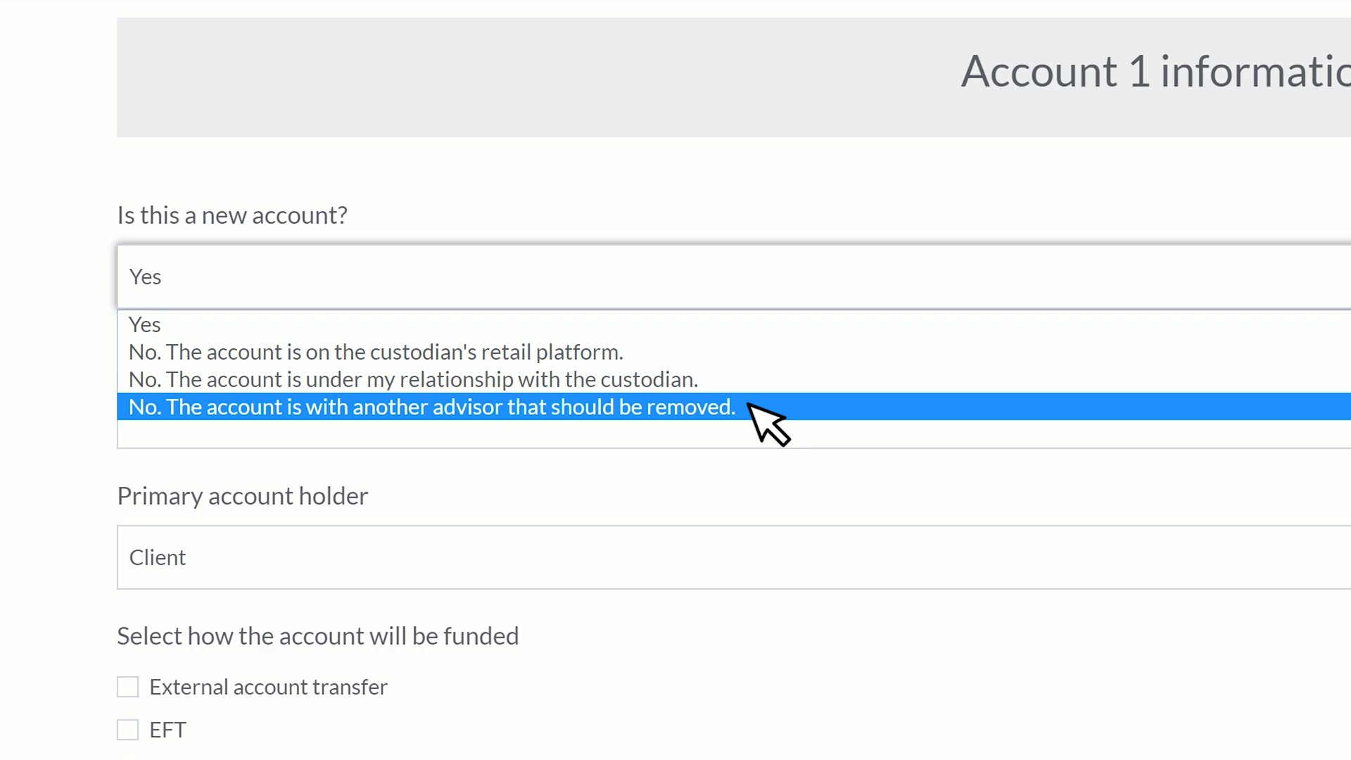
# - Set account 1's type to Traditional IRA and choose EFT as its funding method
pyautogui.scroll(-3, 747, 403)
pyautogui.scroll(-1, 501, 214)
pyautogui.click(377, 121)
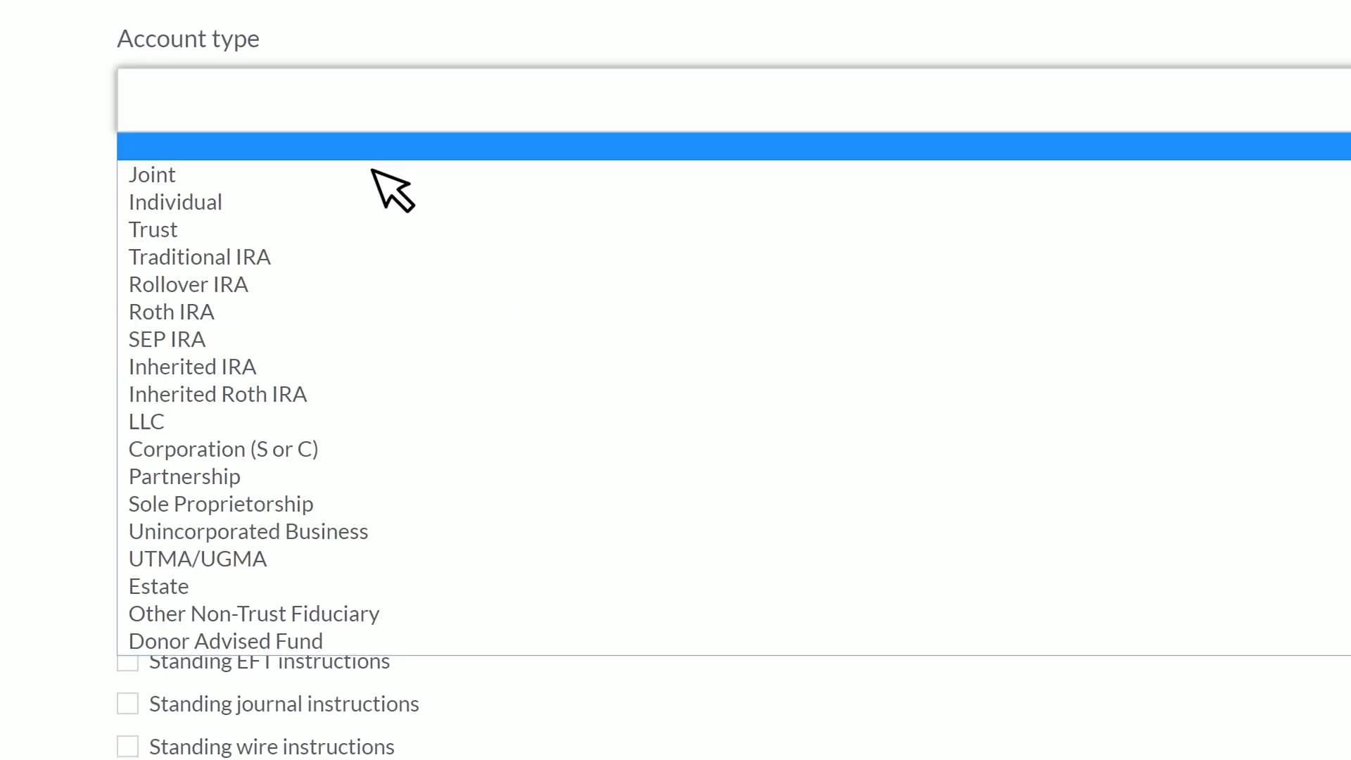
pyautogui.click(376, 258)
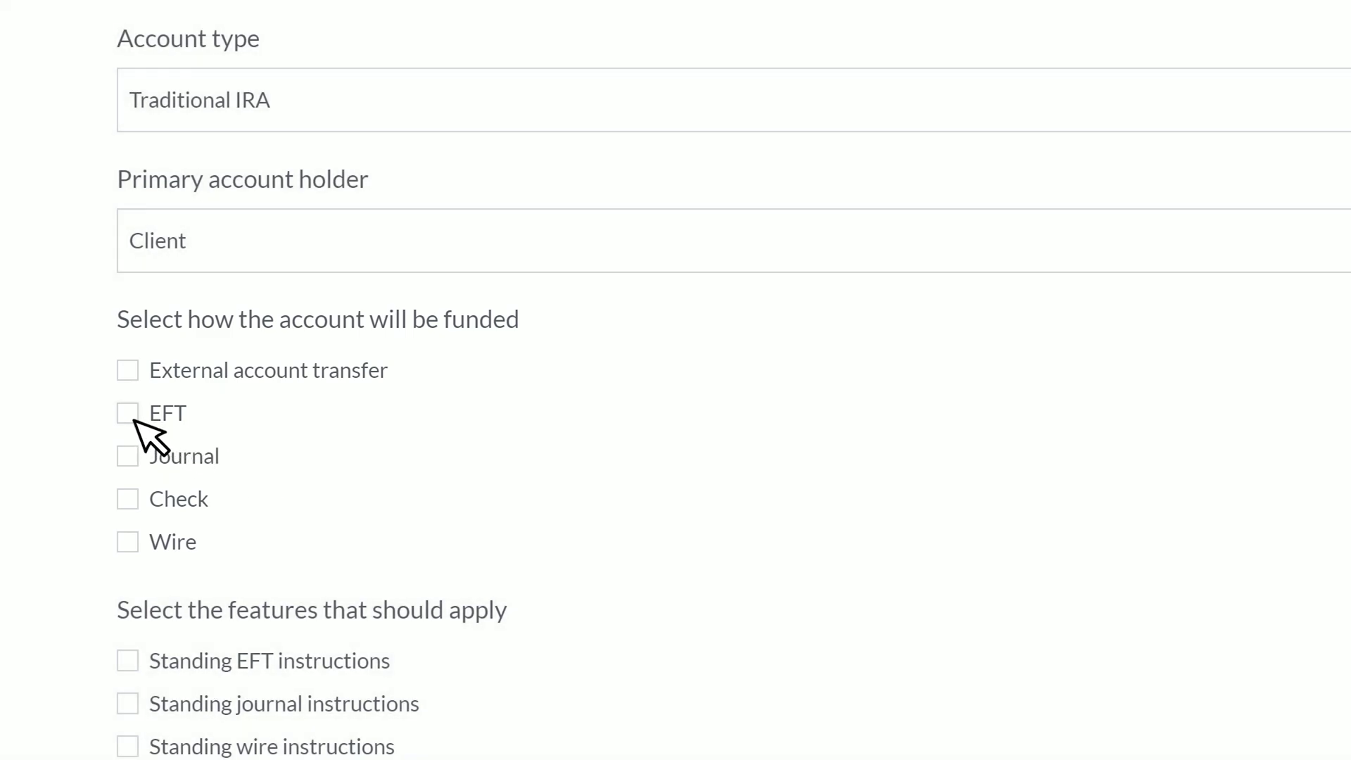
pyautogui.click(129, 413)
# - Set account 1's initial funding amount to 500000 and keep its recurring activity at No
pyautogui.scroll(-3, 131, 415)
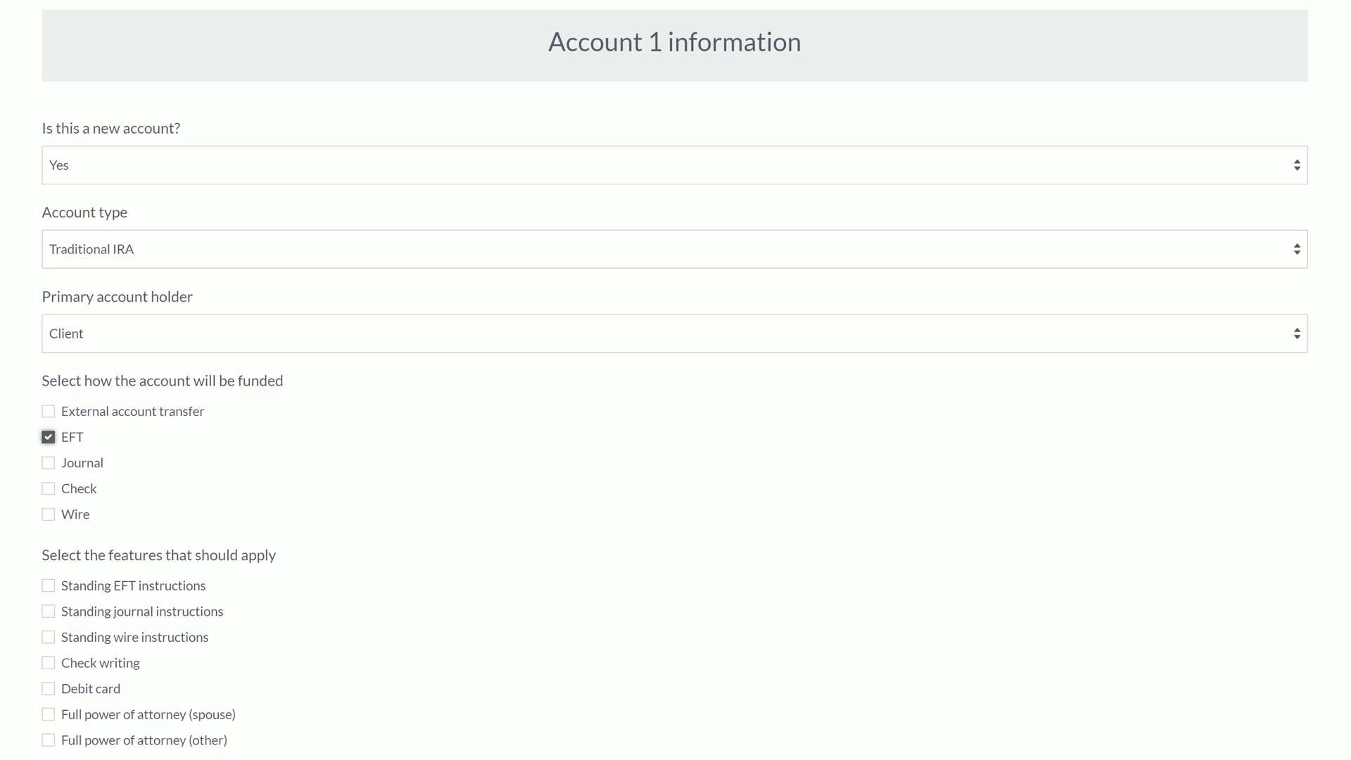
pyautogui.scroll(-9, 675, 380)
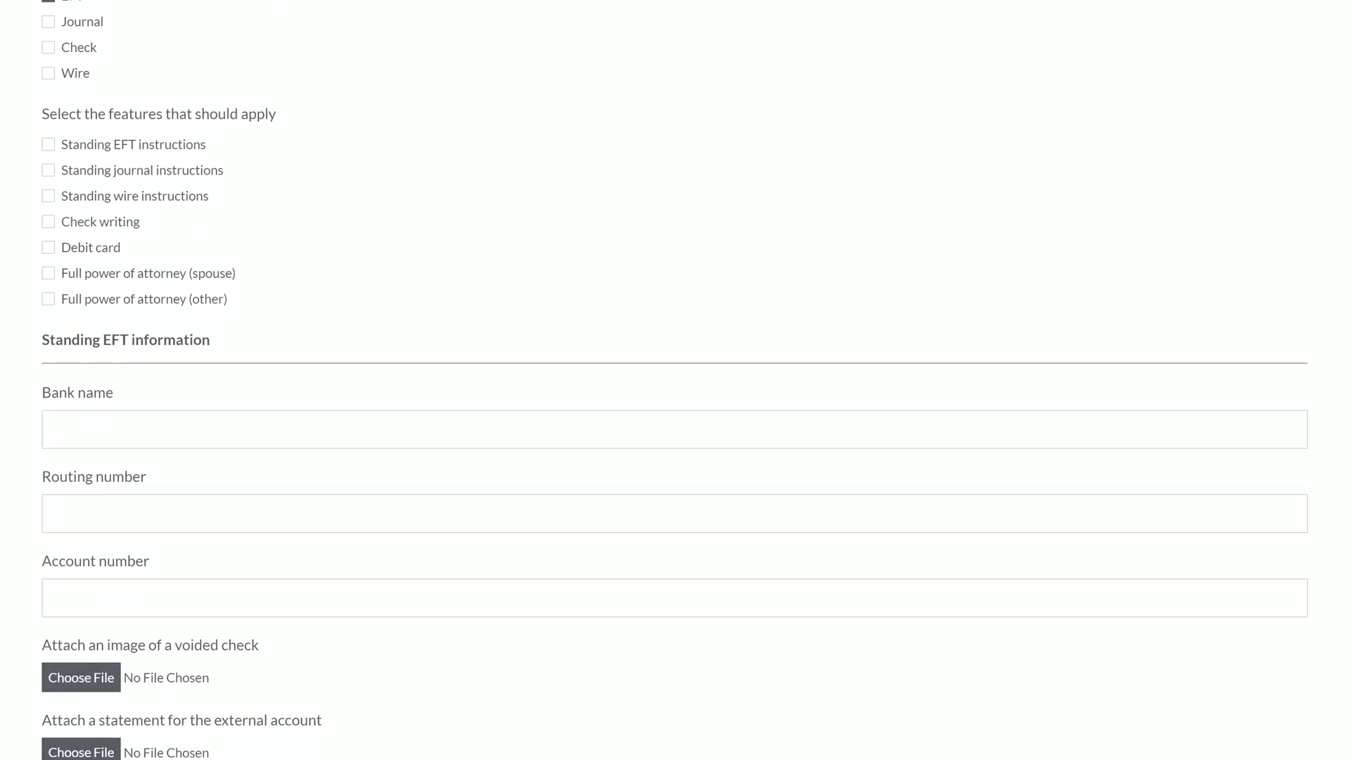
pyautogui.scroll(-2, 675, 380)
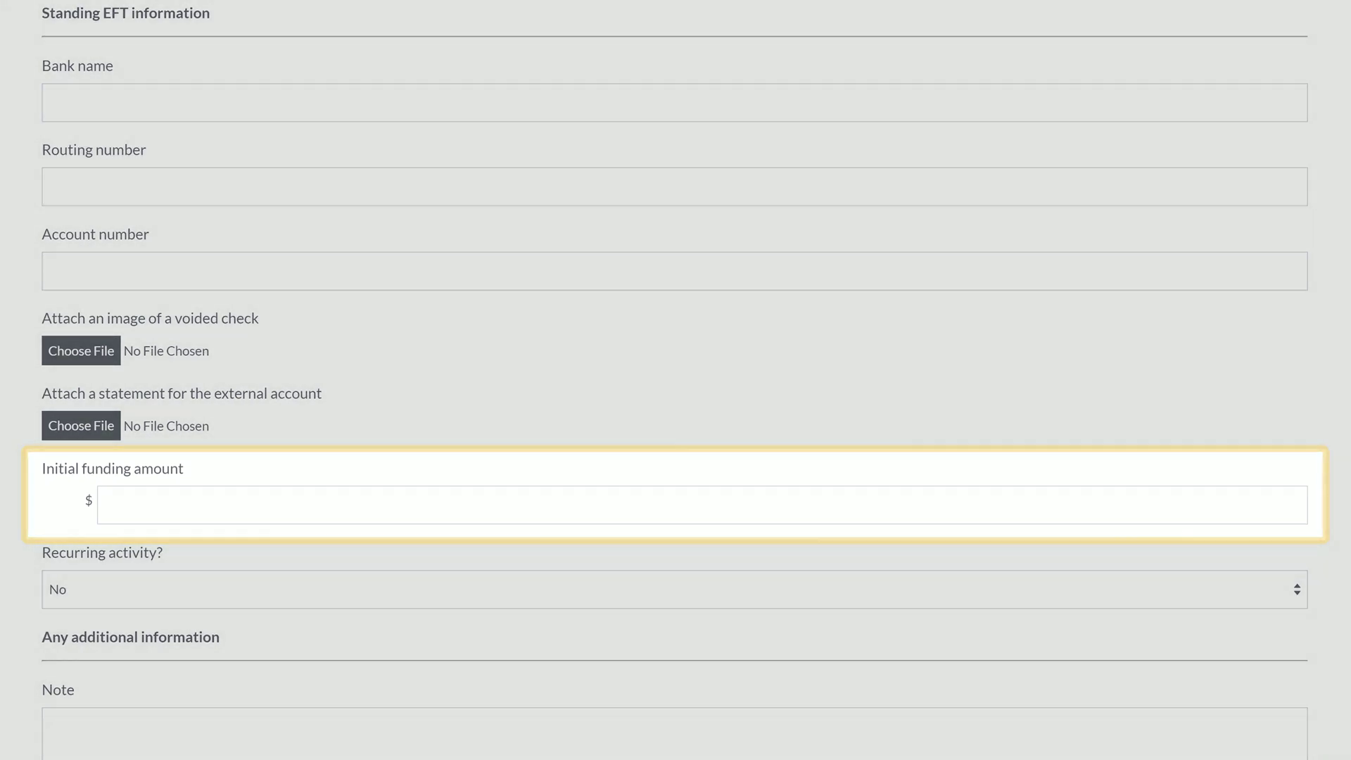
pyautogui.click(105, 506)
pyautogui.write('500000')
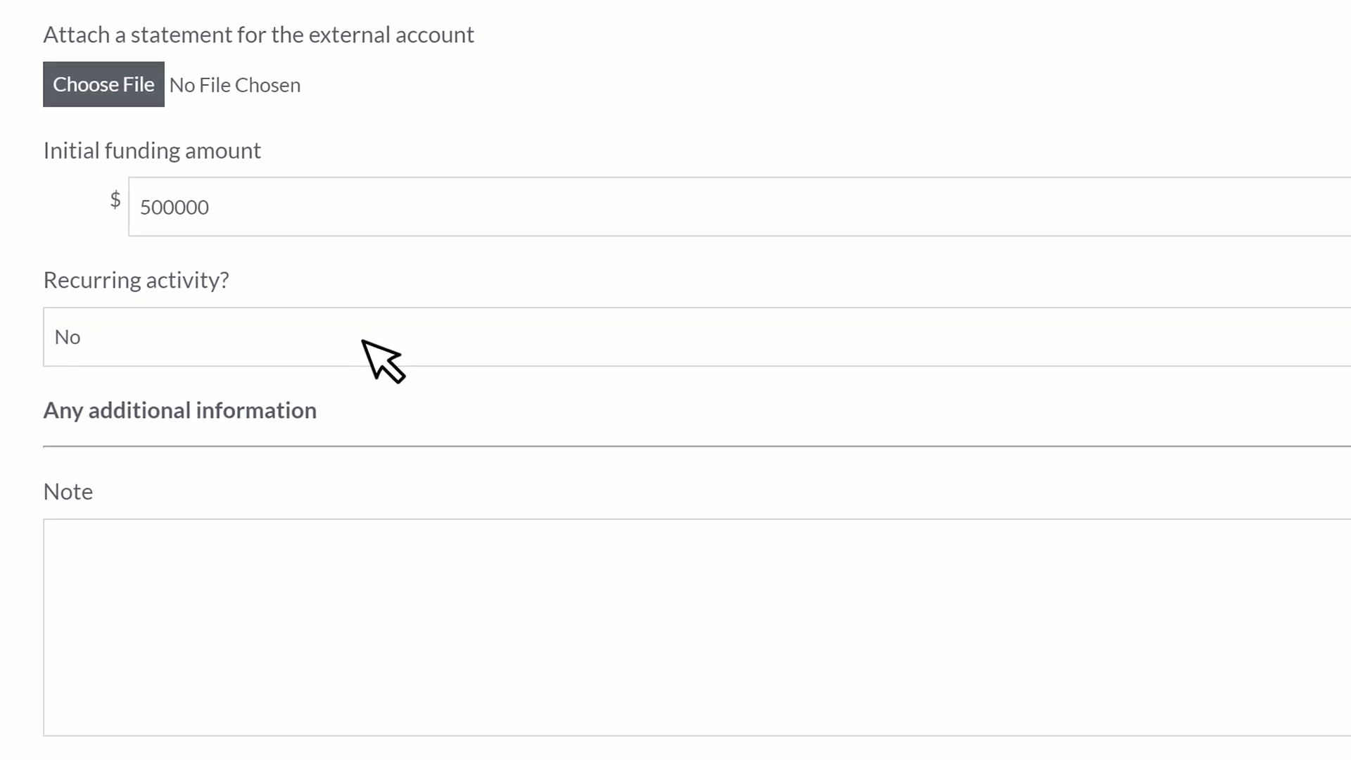
pyautogui.click(363, 341)
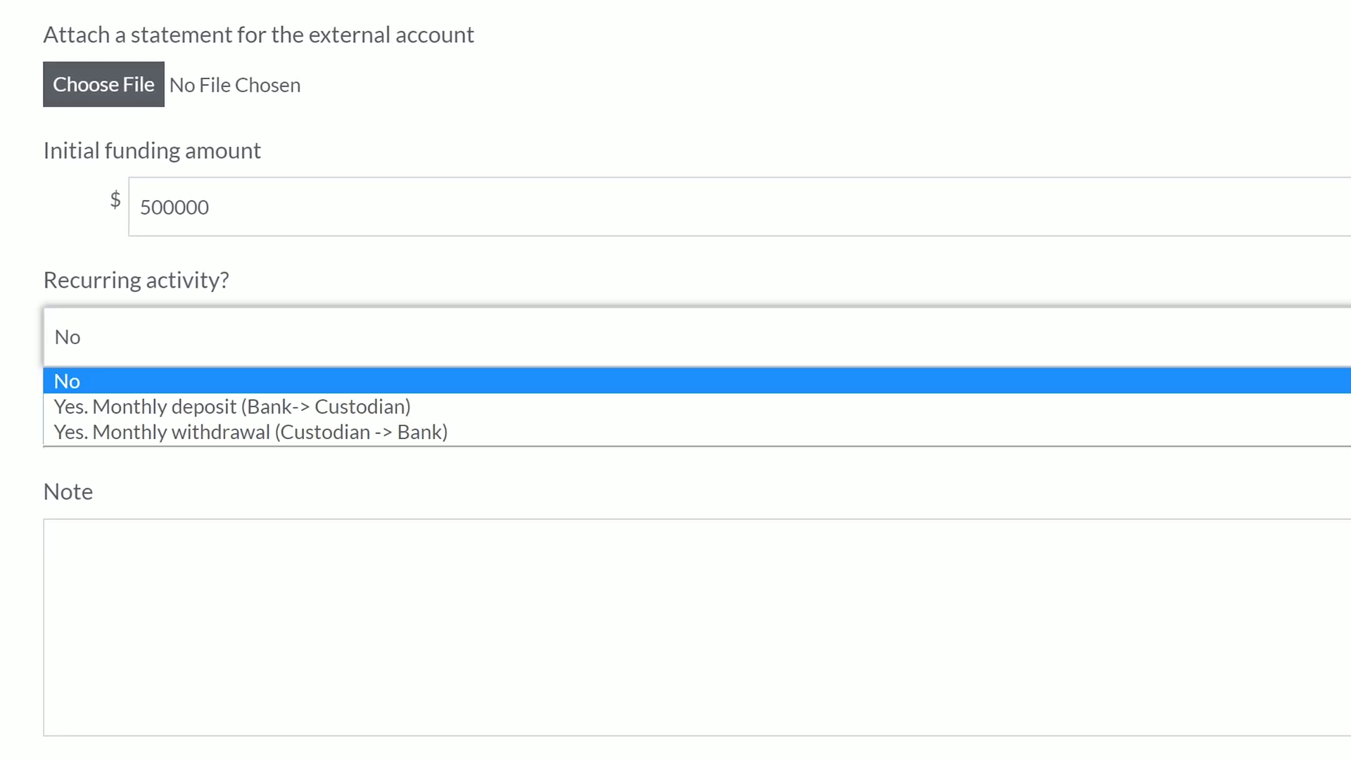
pyautogui.press('Tab')
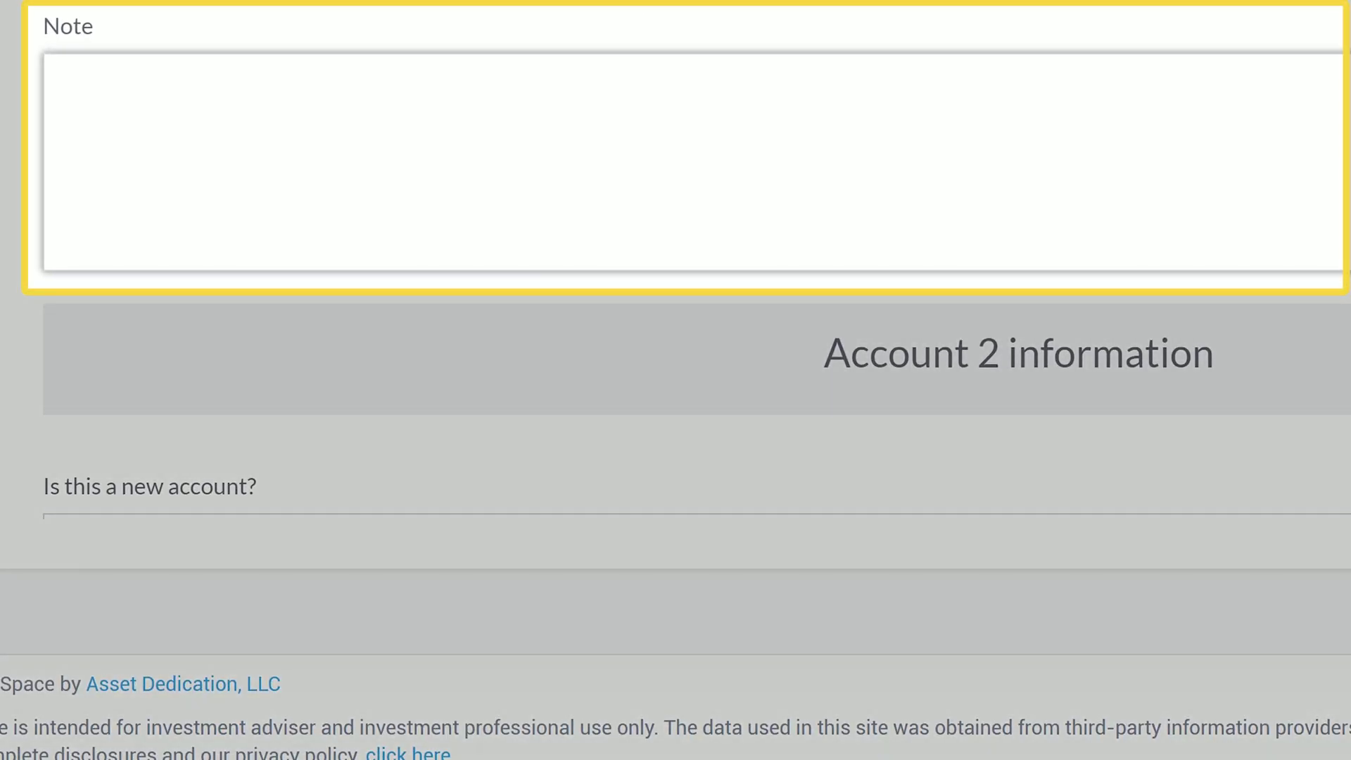
# - Add the account 1 note "This is an existing account from the client with a small 401k rollover being transferred in, with a total account value of"
pyautogui.write('This is an exi')
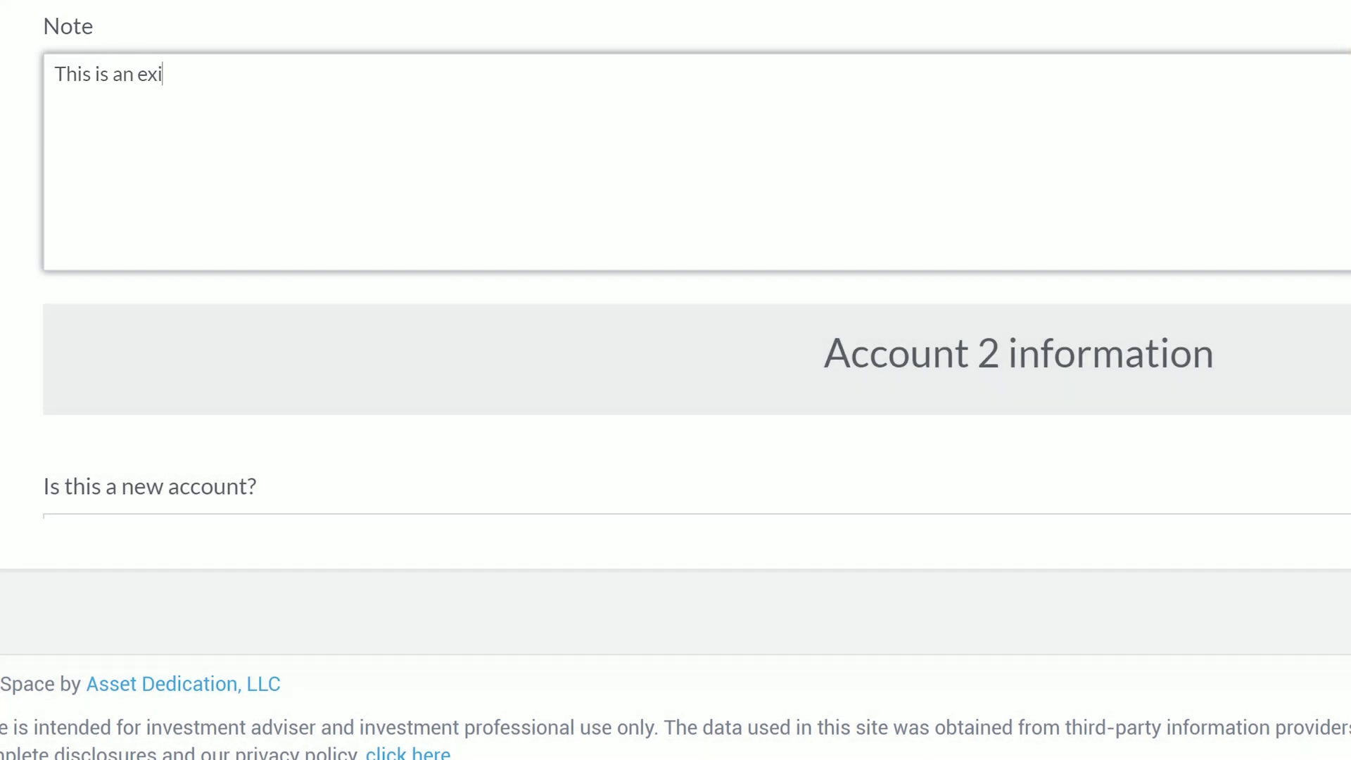
pyautogui.write('sting account from th')
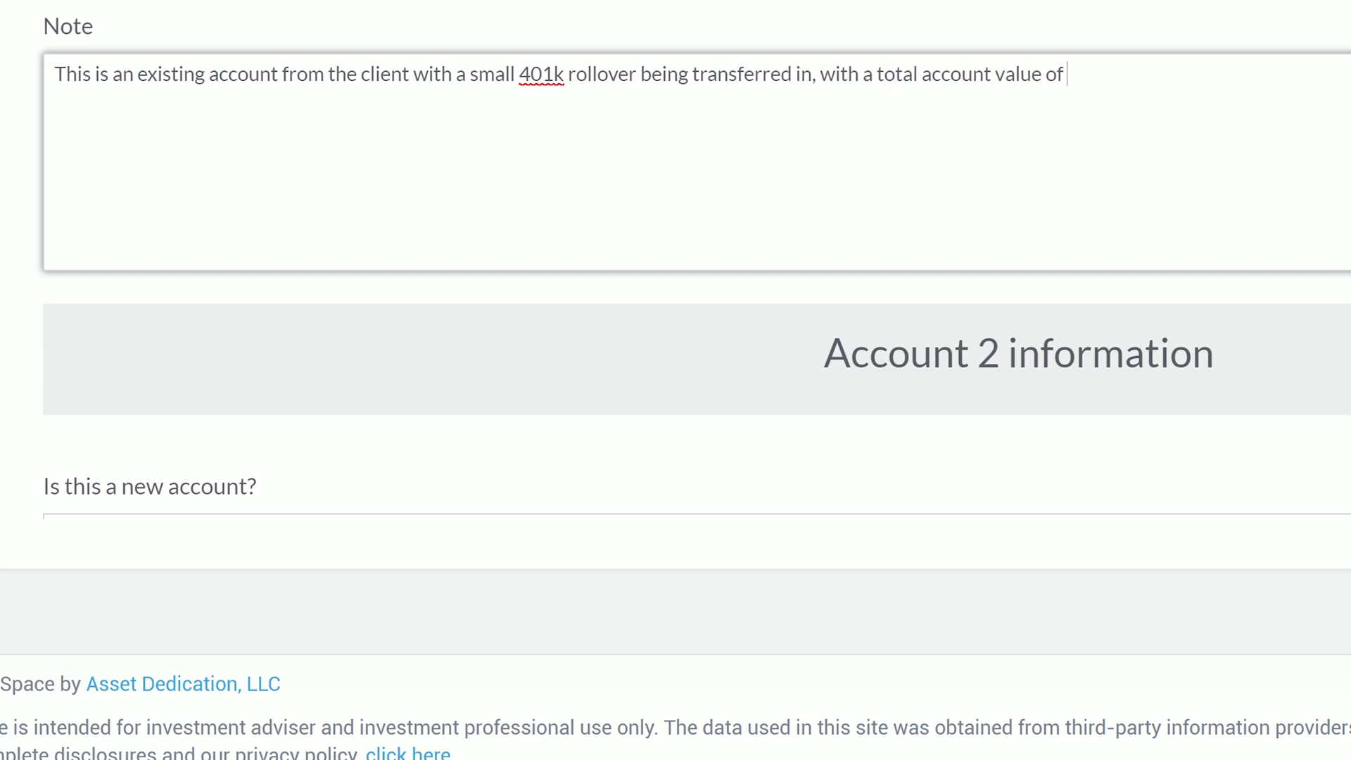
pyautogui.press('Tab')
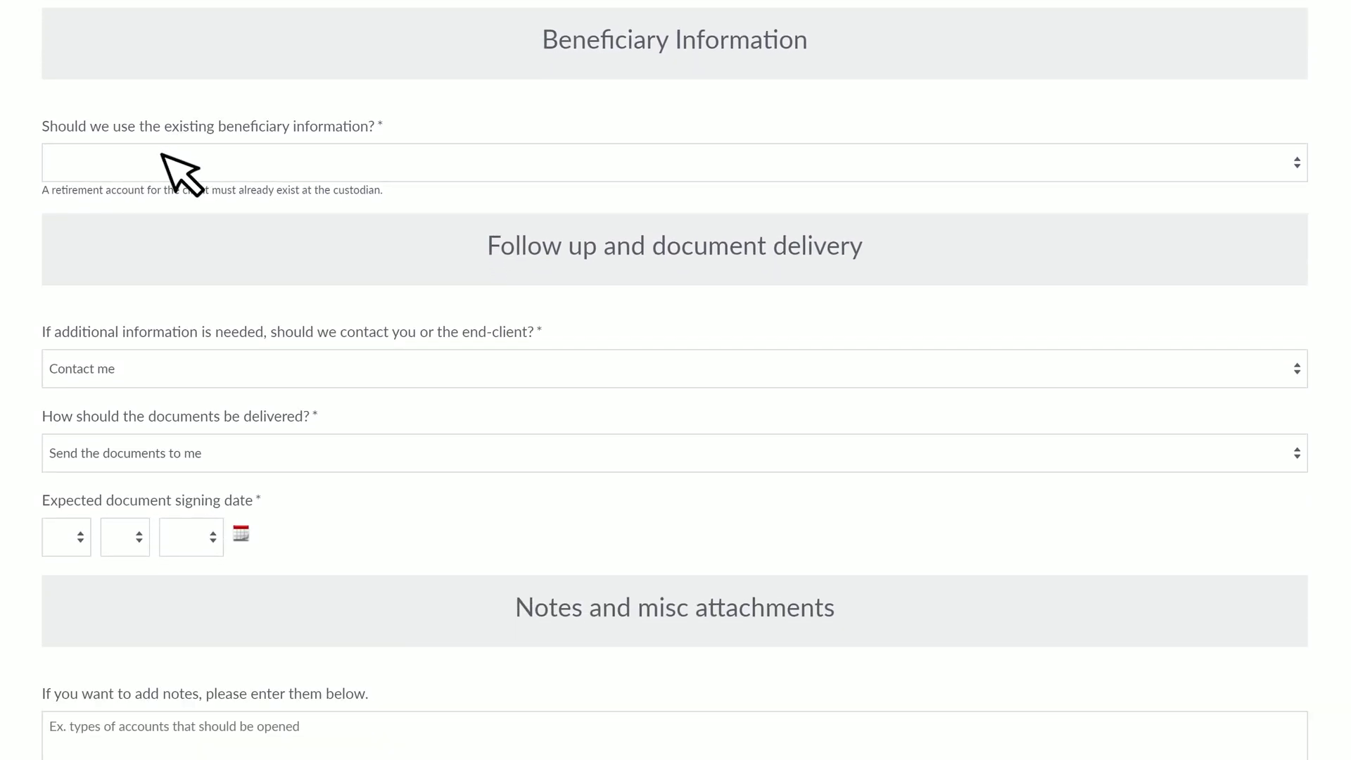
# - Decline the existing beneficiary information, with Children as primary beneficiary and Spouse as contingent beneficiary
pyautogui.click(162, 155)
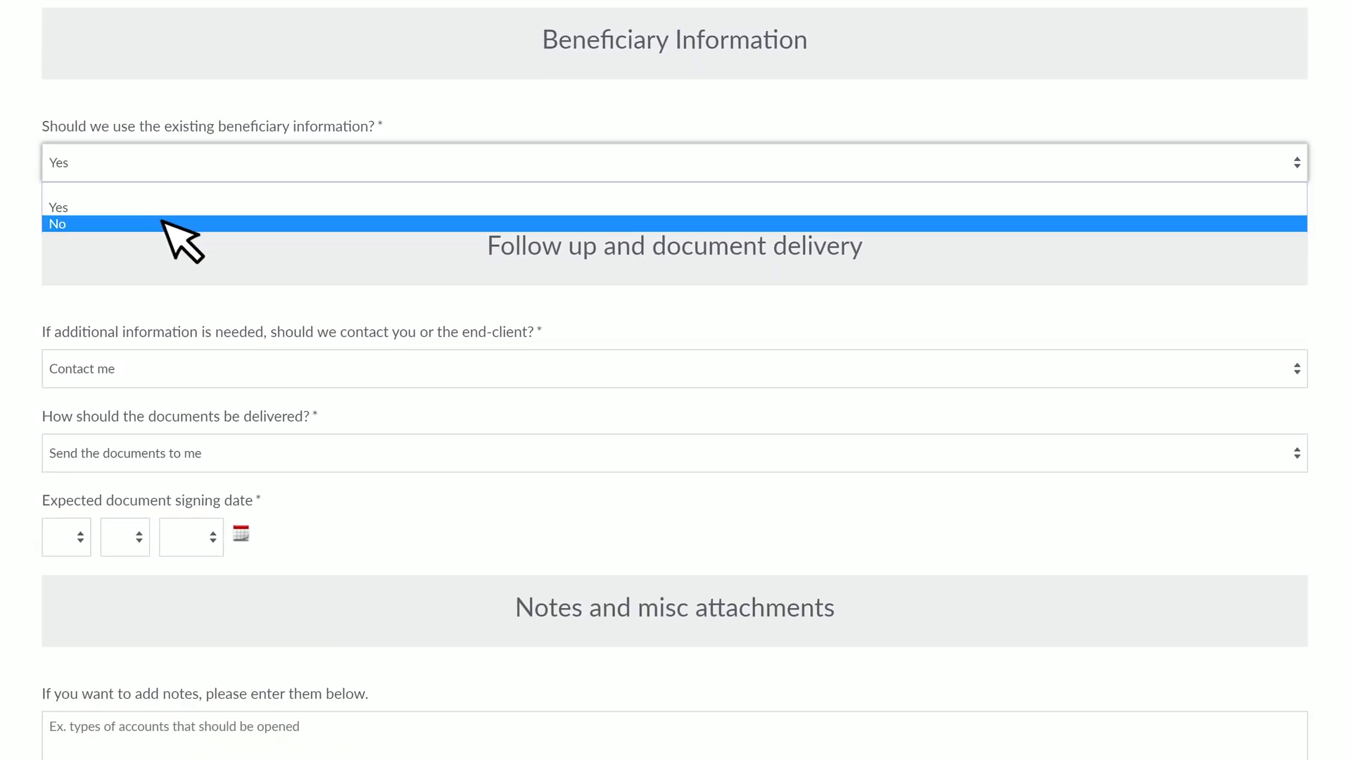
pyautogui.click(162, 222)
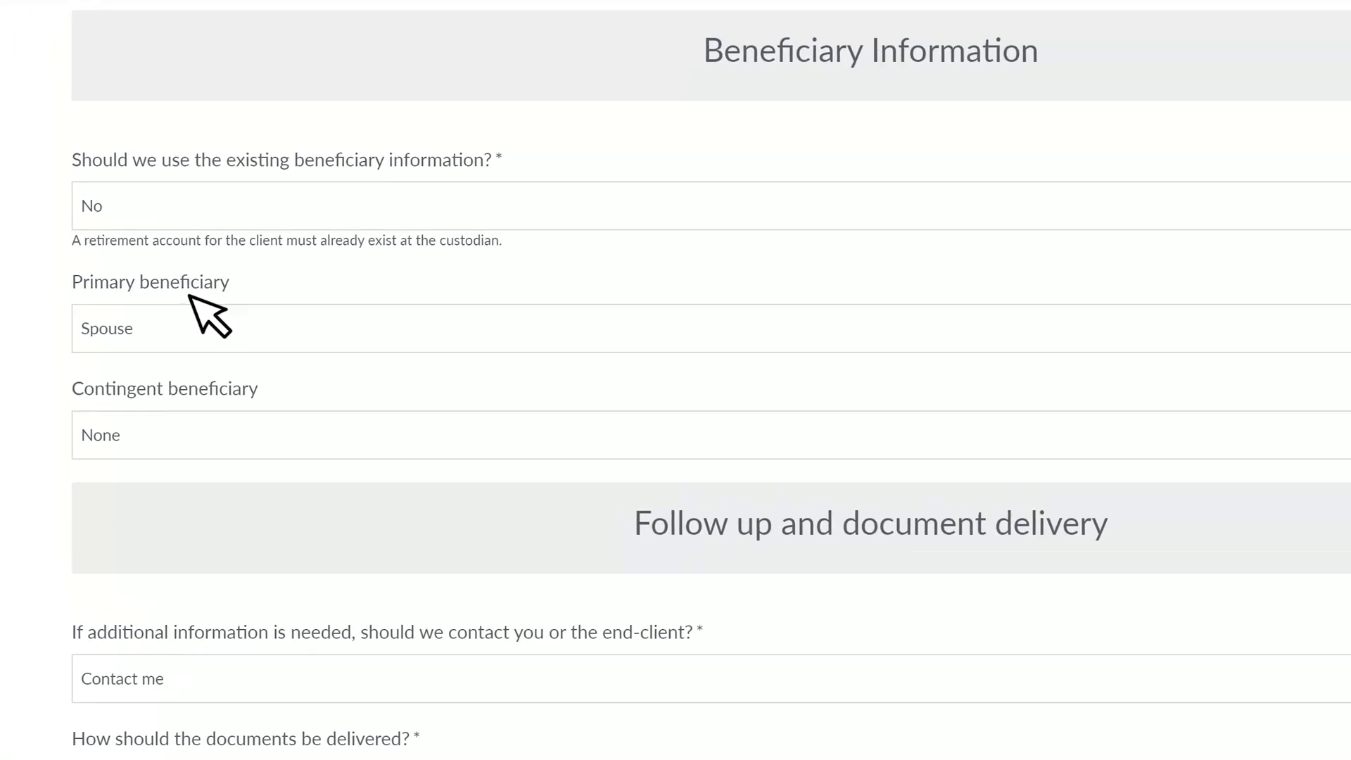
pyautogui.click(207, 378)
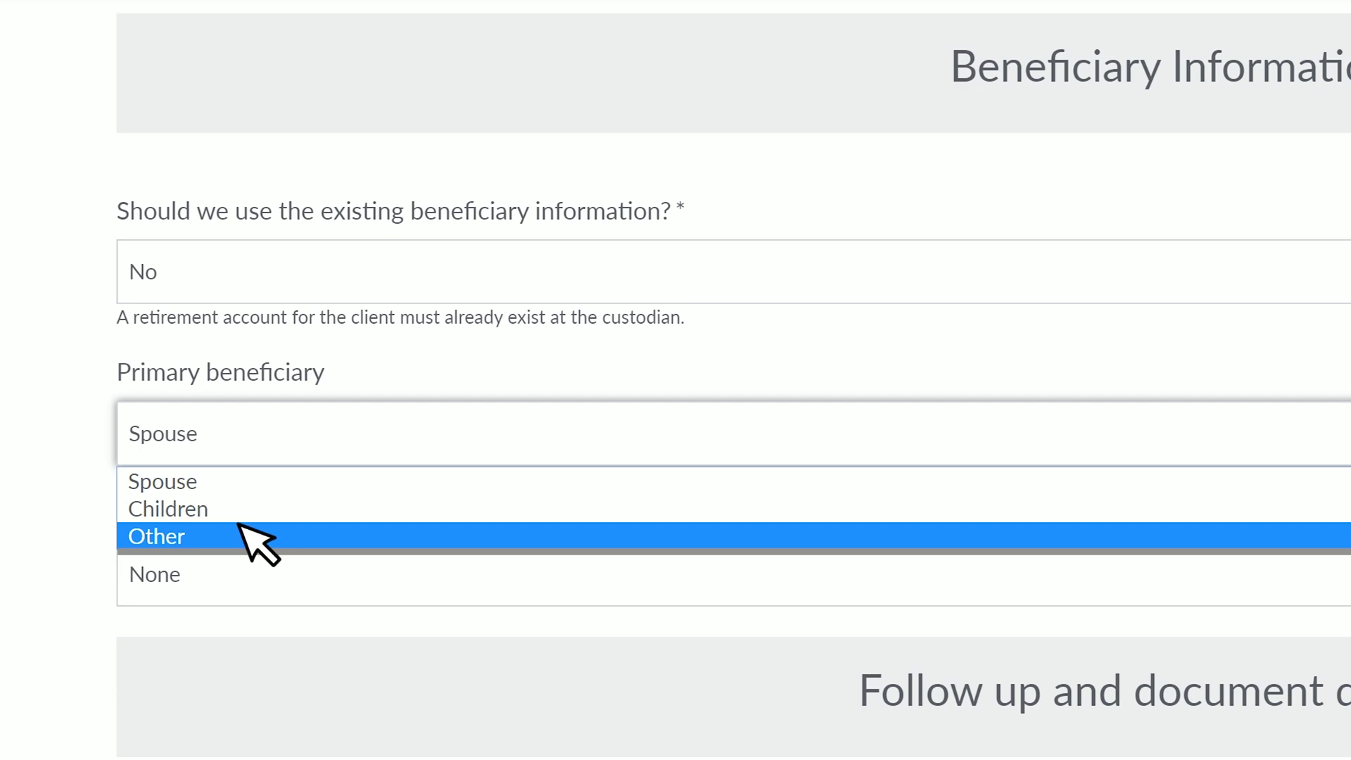
pyautogui.click(239, 508)
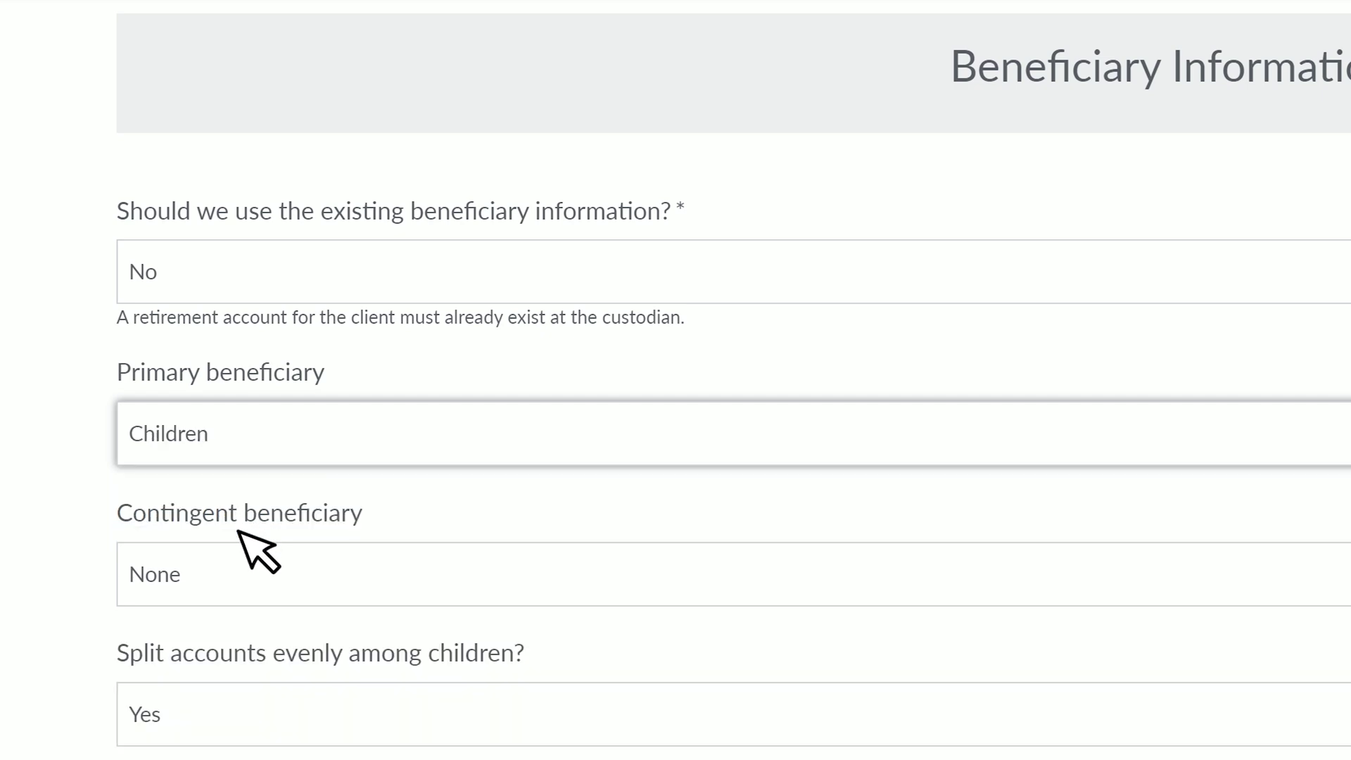
pyautogui.click(240, 574)
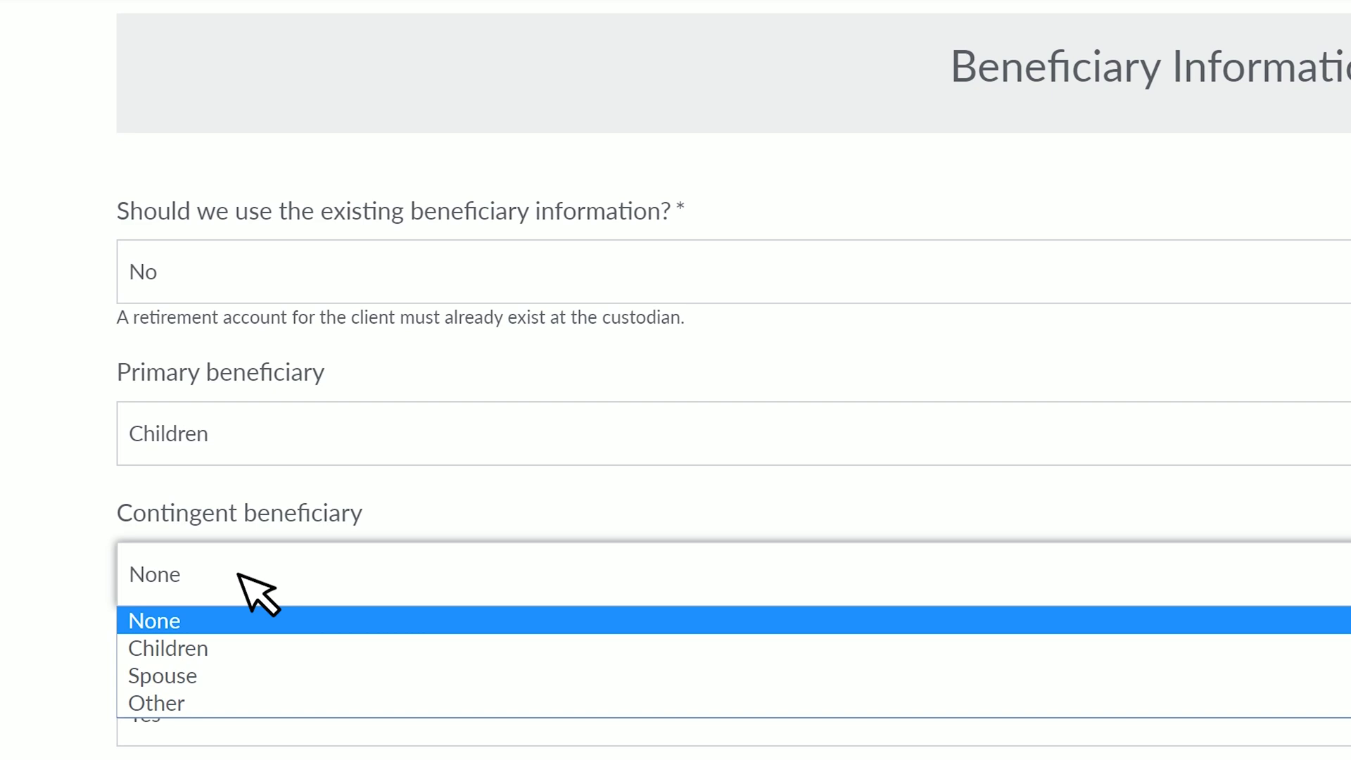
pyautogui.click(239, 675)
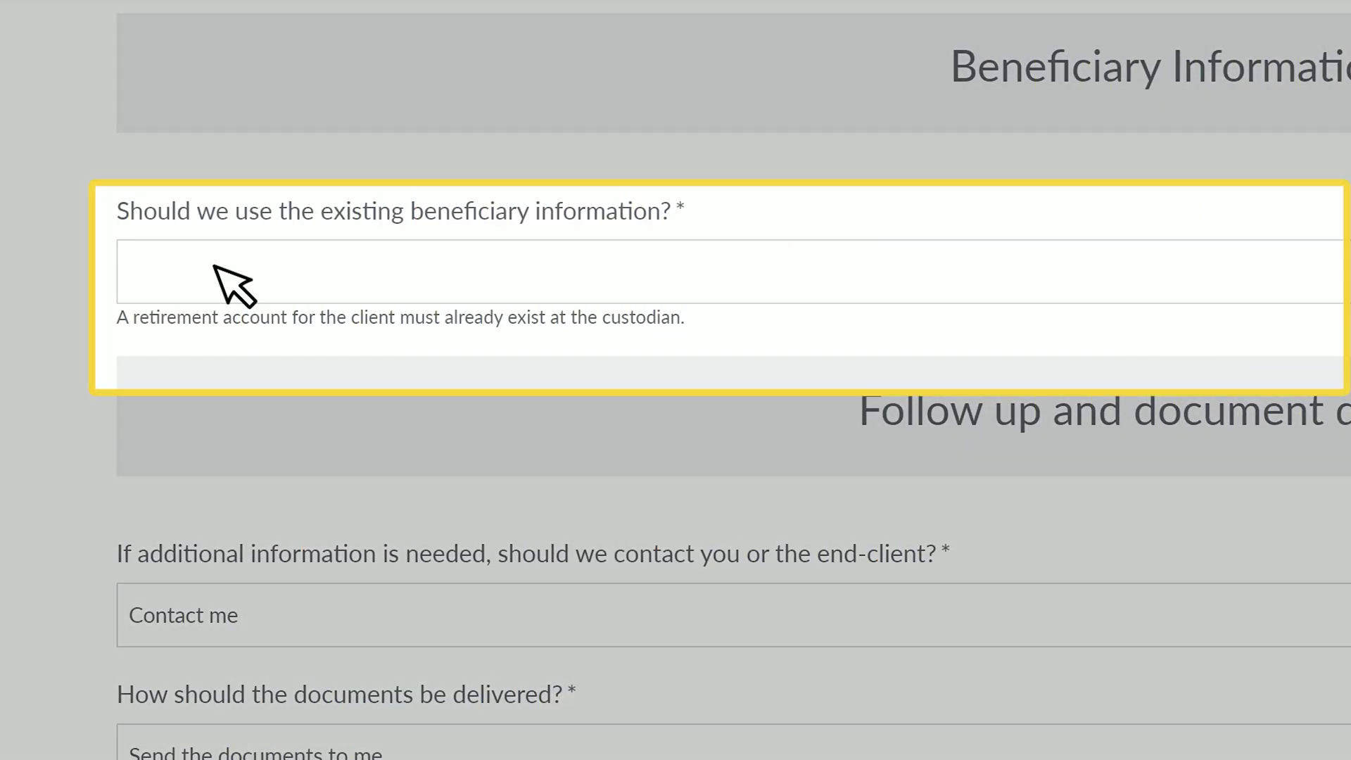
# - Answer Yes to using the existing beneficiary information
pyautogui.click(215, 271)
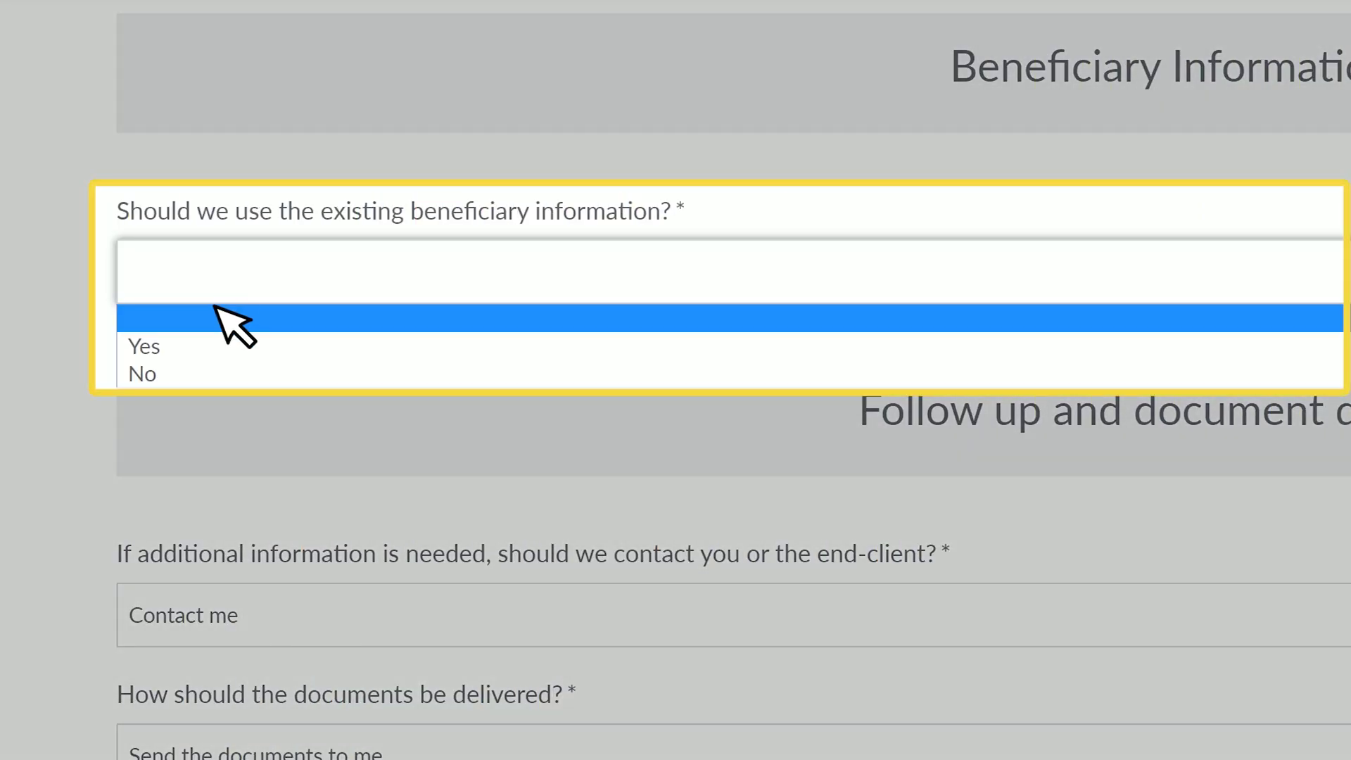
pyautogui.click(215, 344)
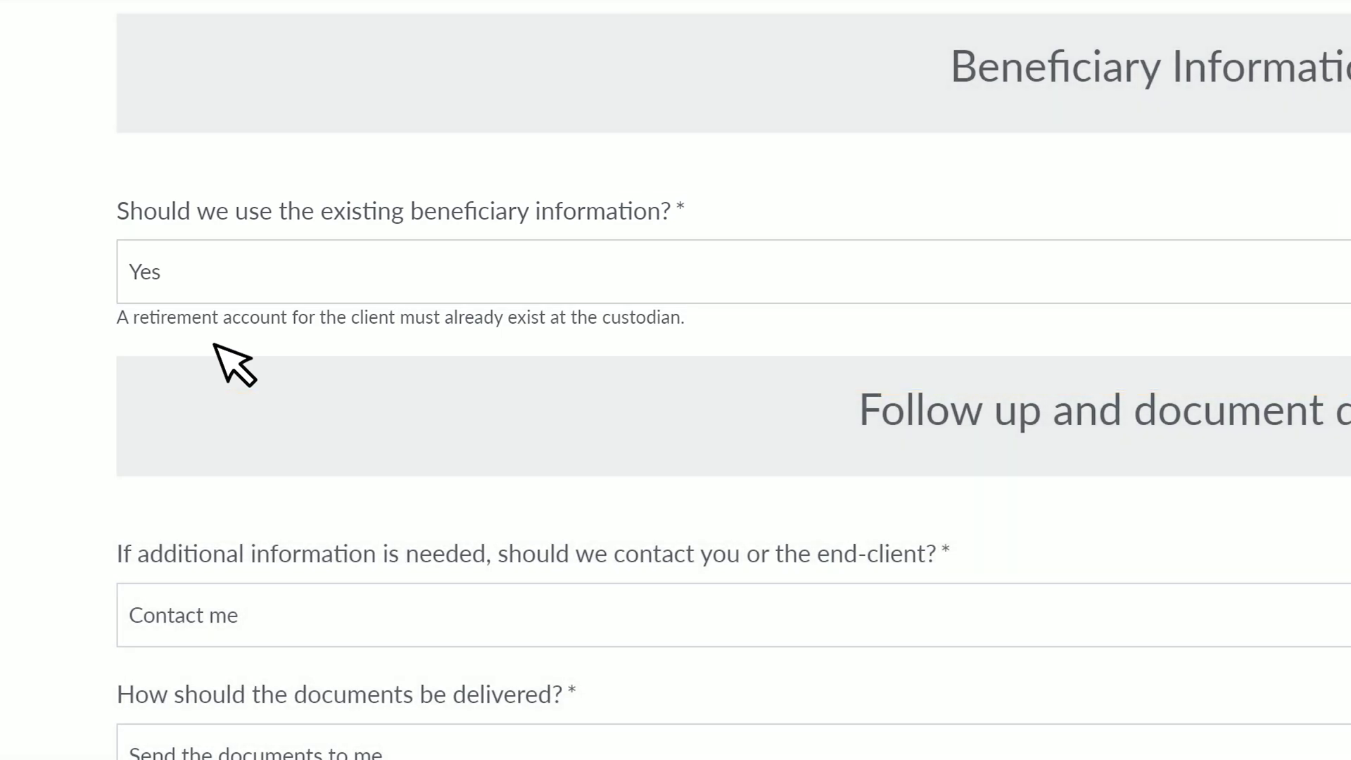
# - Answer No to using the existing beneficiary information and choose Yes for splitting accounts evenly among the children
pyautogui.click(216, 270)
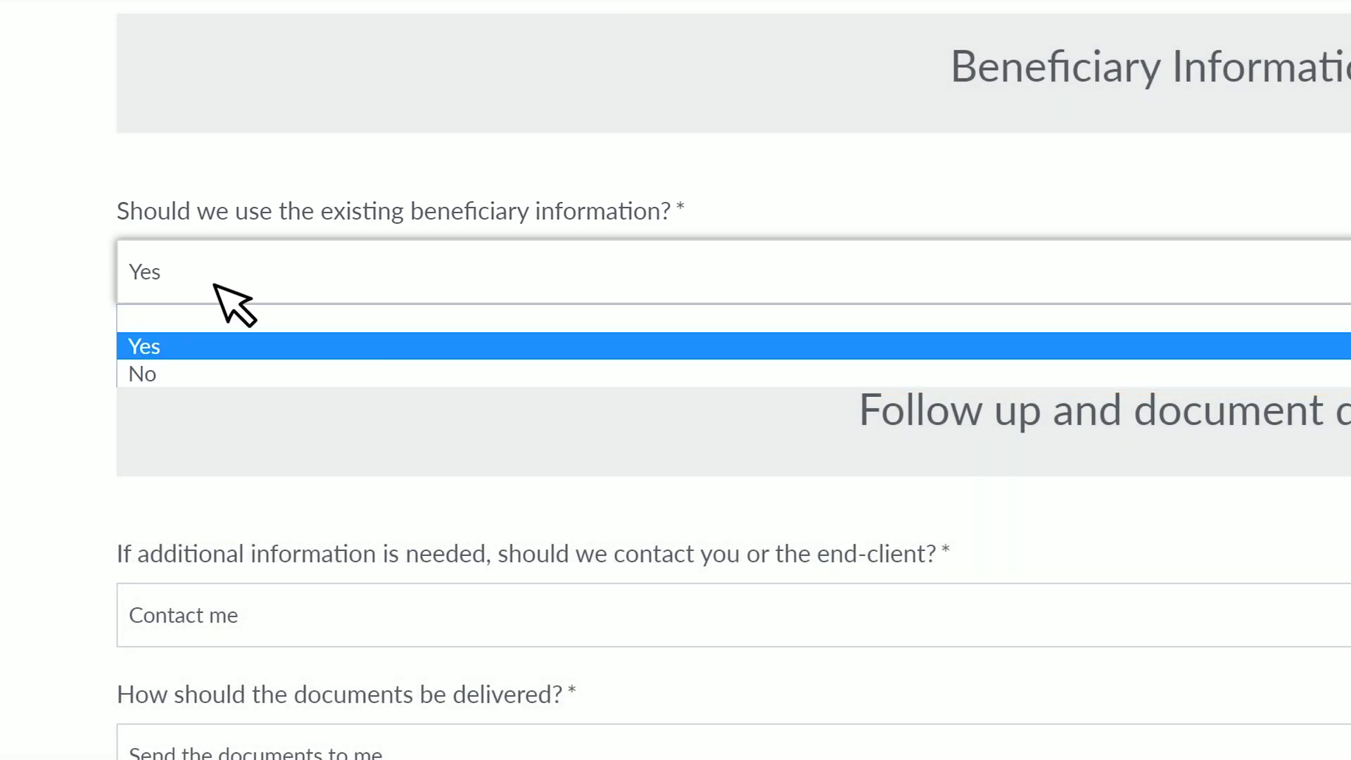
pyautogui.click(233, 391)
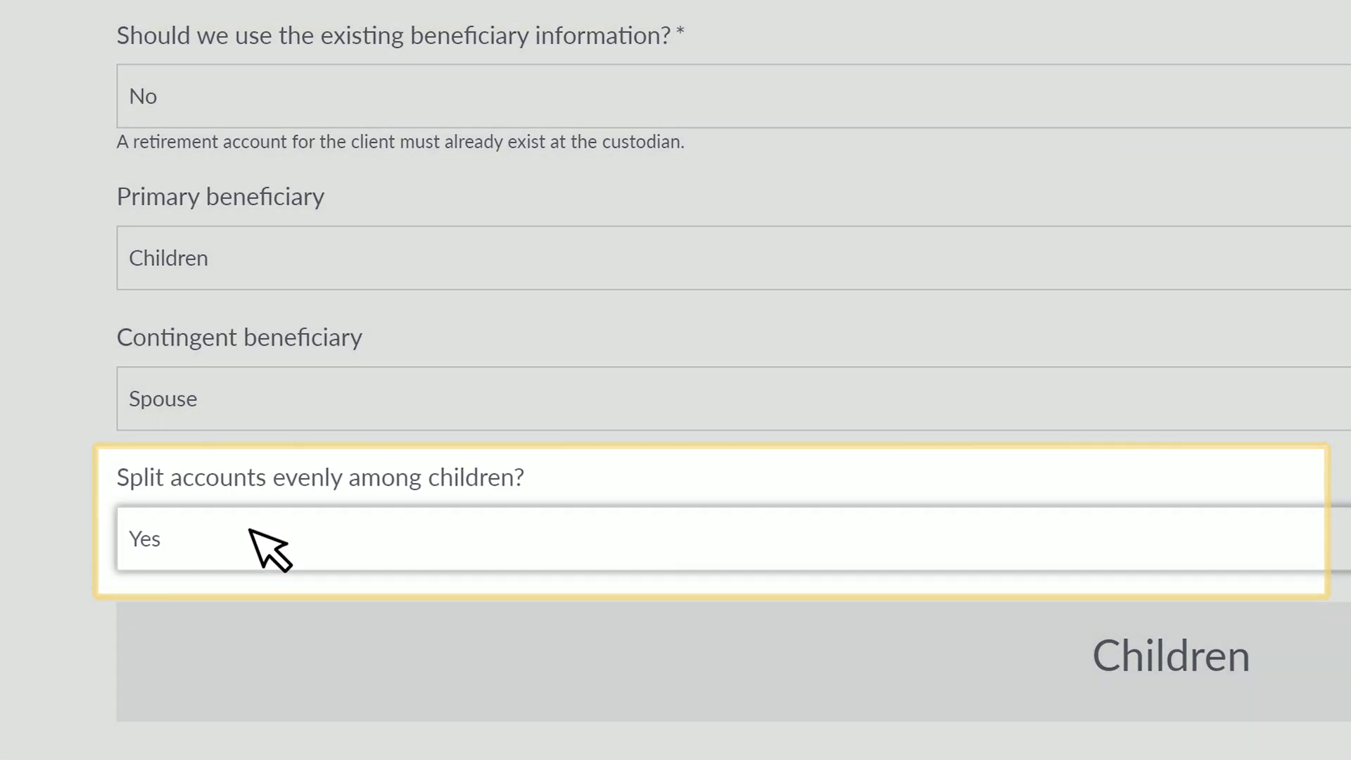
pyautogui.click(251, 532)
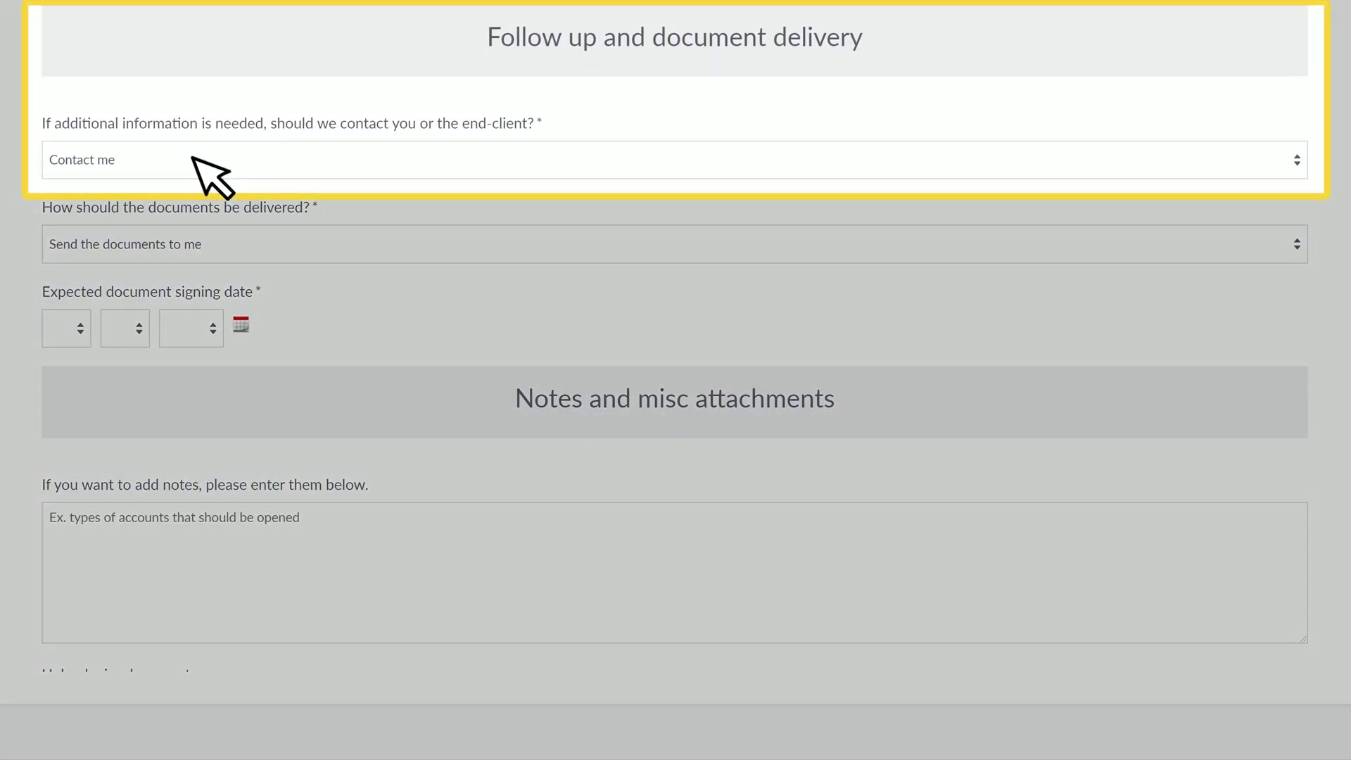
# - Review the follow-up contact and document delivery options, keeping "Contact me" and "Send the documents to me"
pyautogui.click(211, 160)
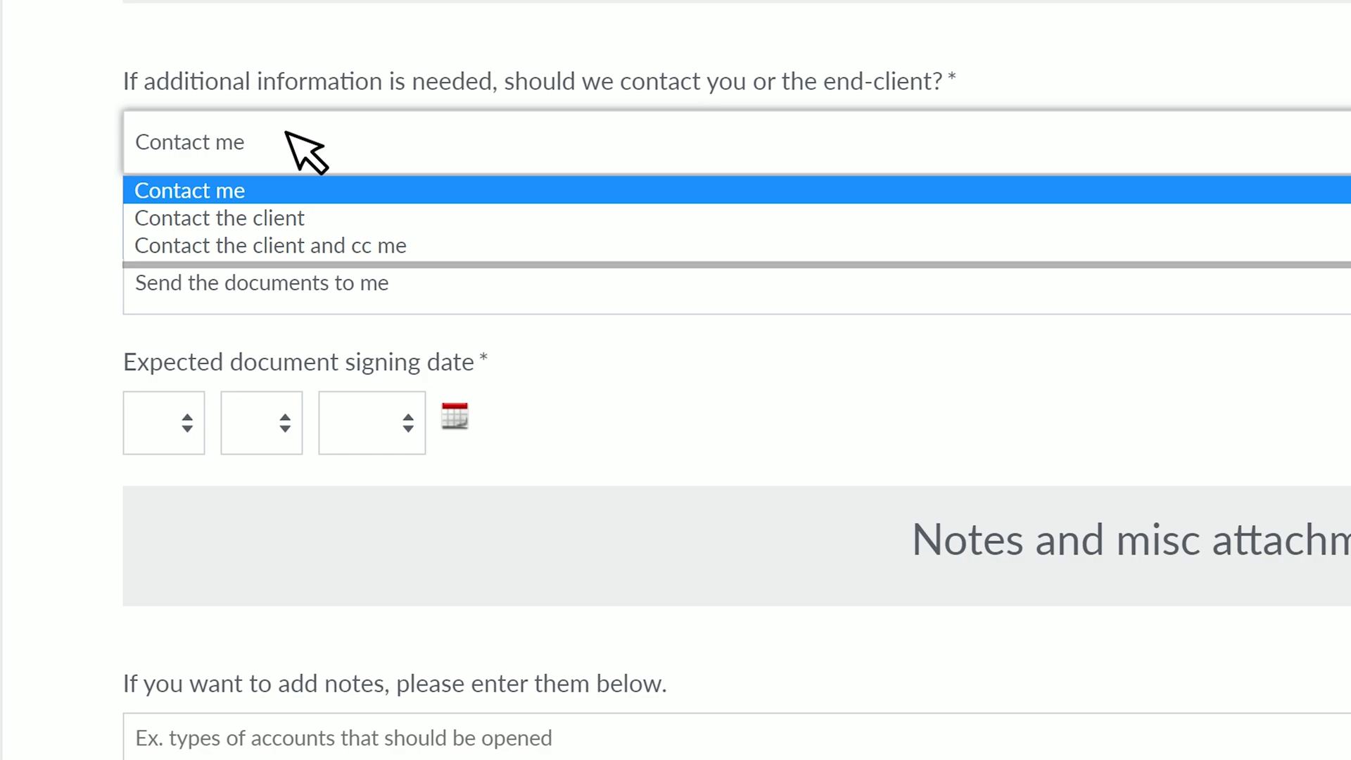
pyautogui.click(286, 134)
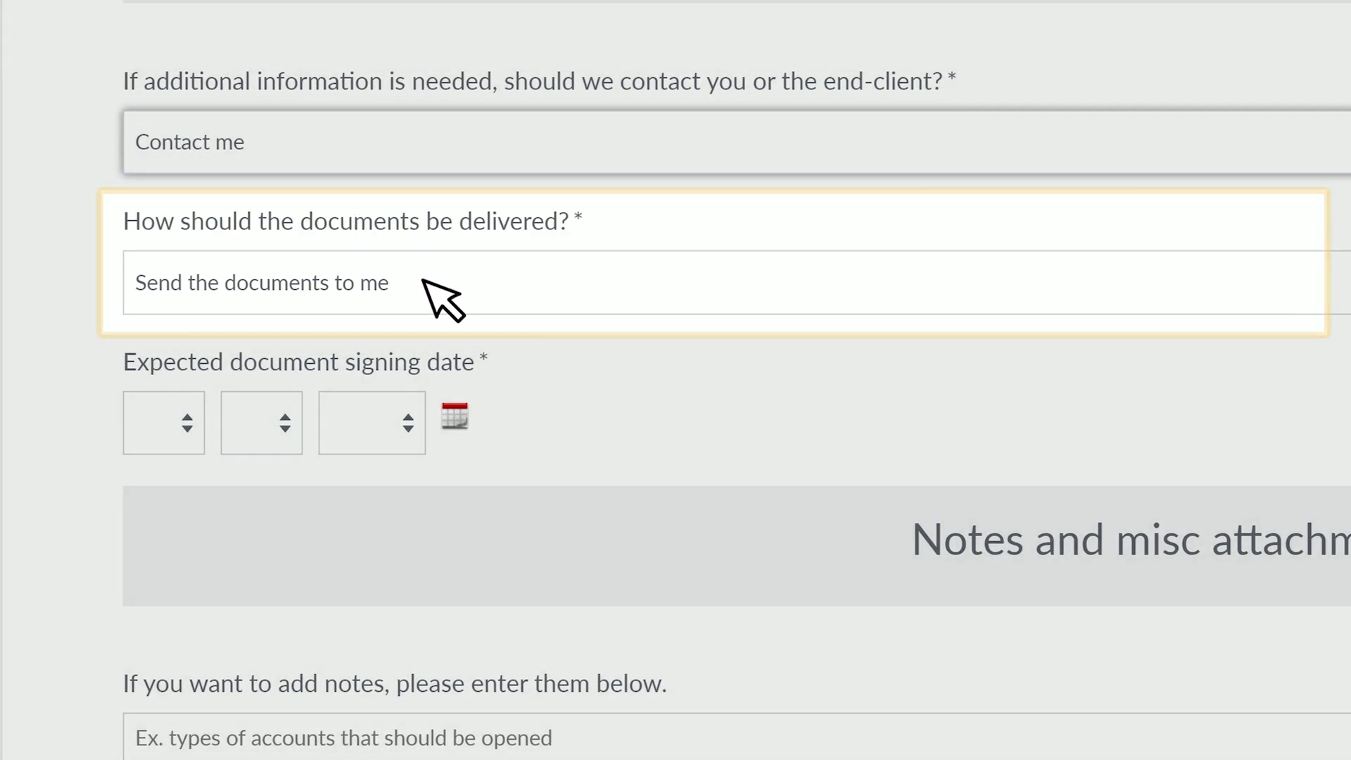
pyautogui.click(424, 280)
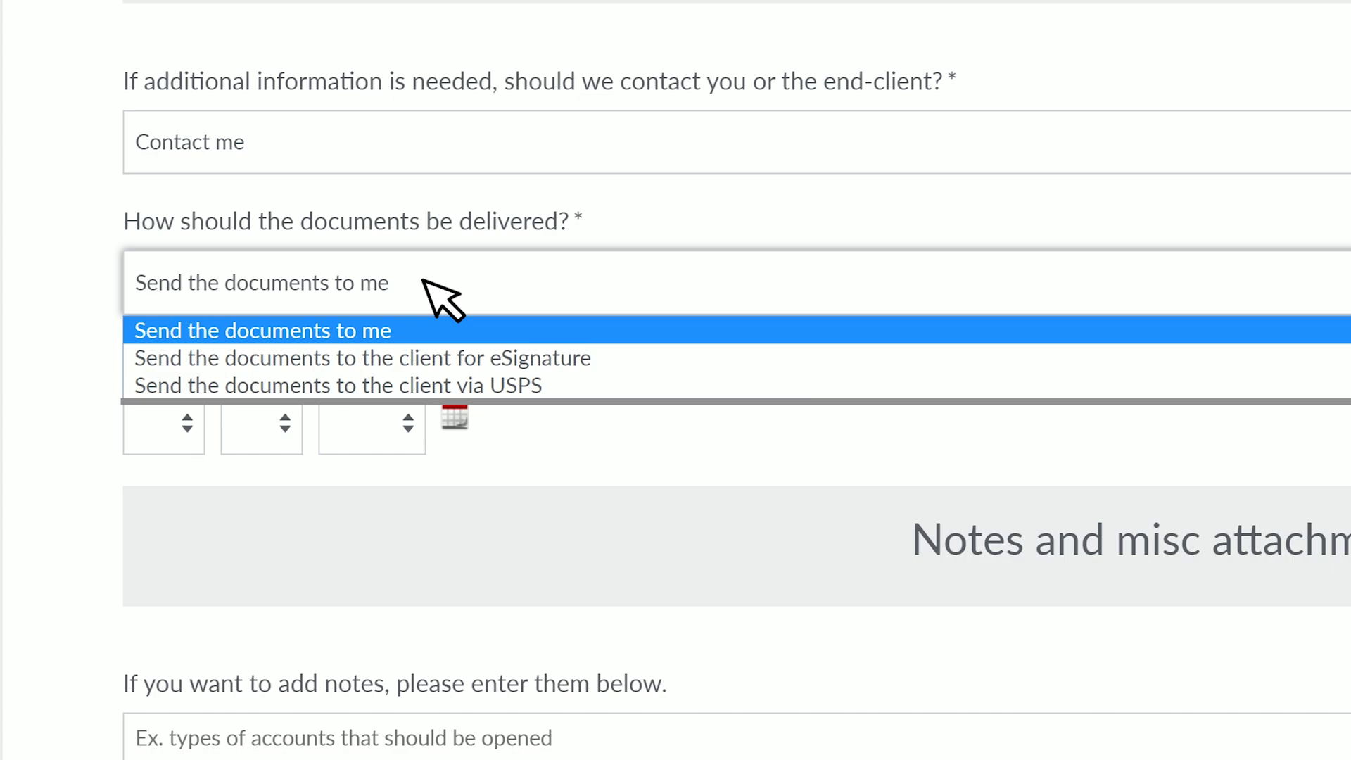
pyautogui.click(416, 284)
# - Set the expected document signing date to 10/01/2019
pyautogui.click(160, 425)
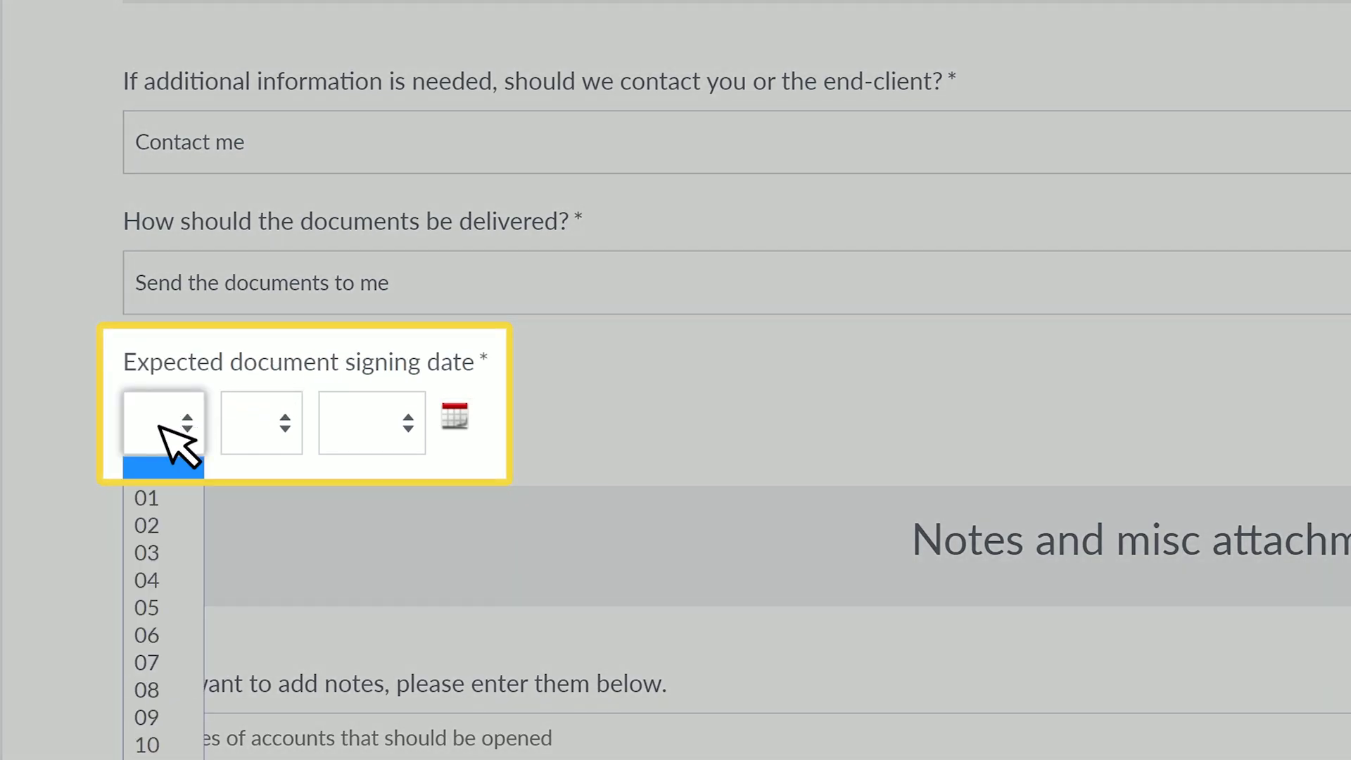
pyautogui.click(147, 745)
pyautogui.click(255, 426)
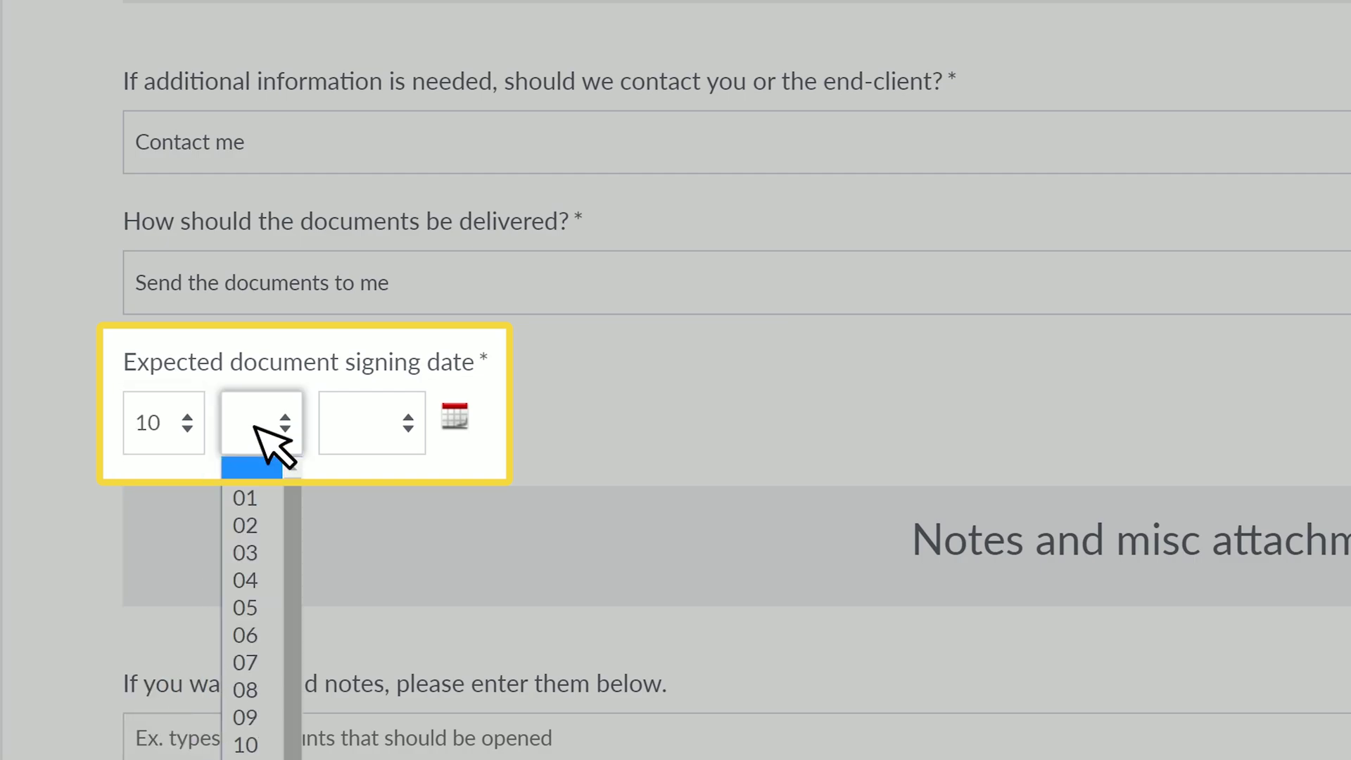
pyautogui.click(261, 496)
pyautogui.click(360, 424)
pyautogui.click(355, 497)
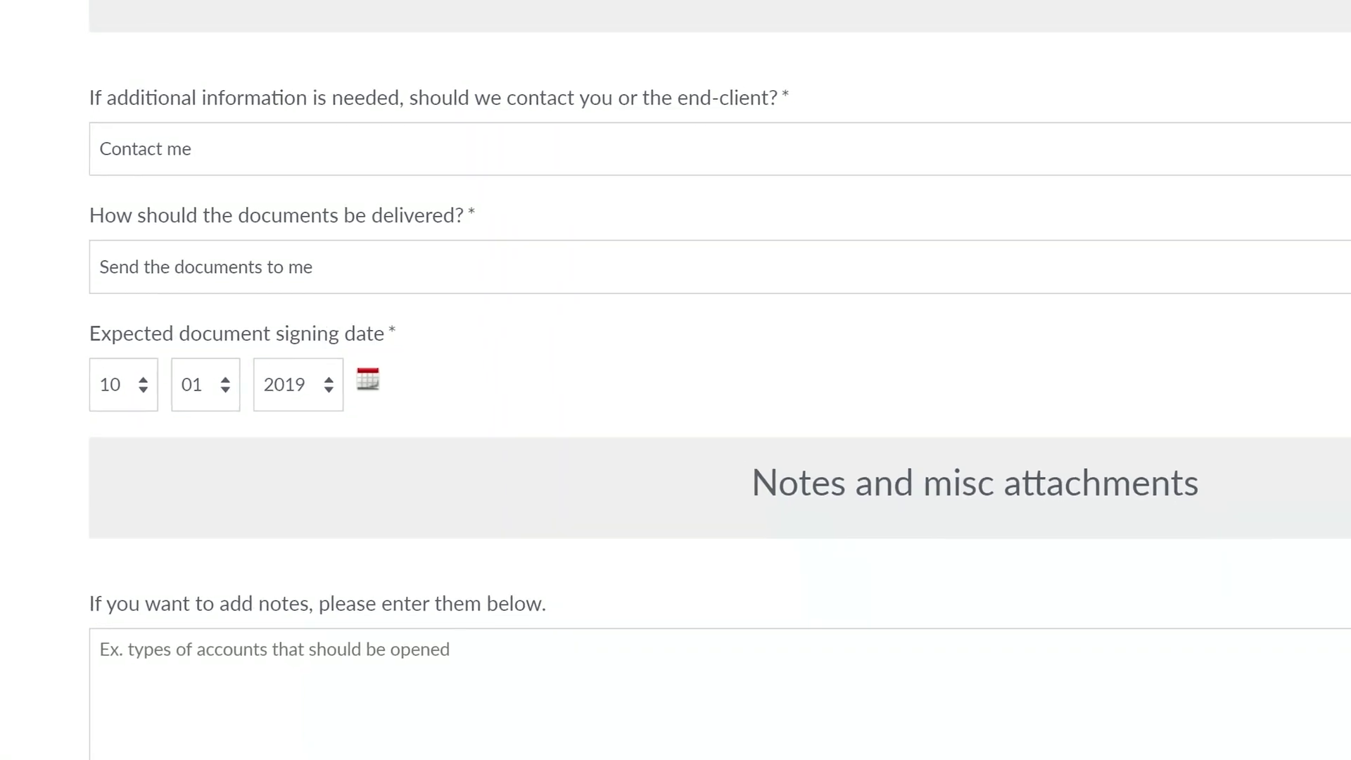
pyautogui.scroll(-1, 675, 380)
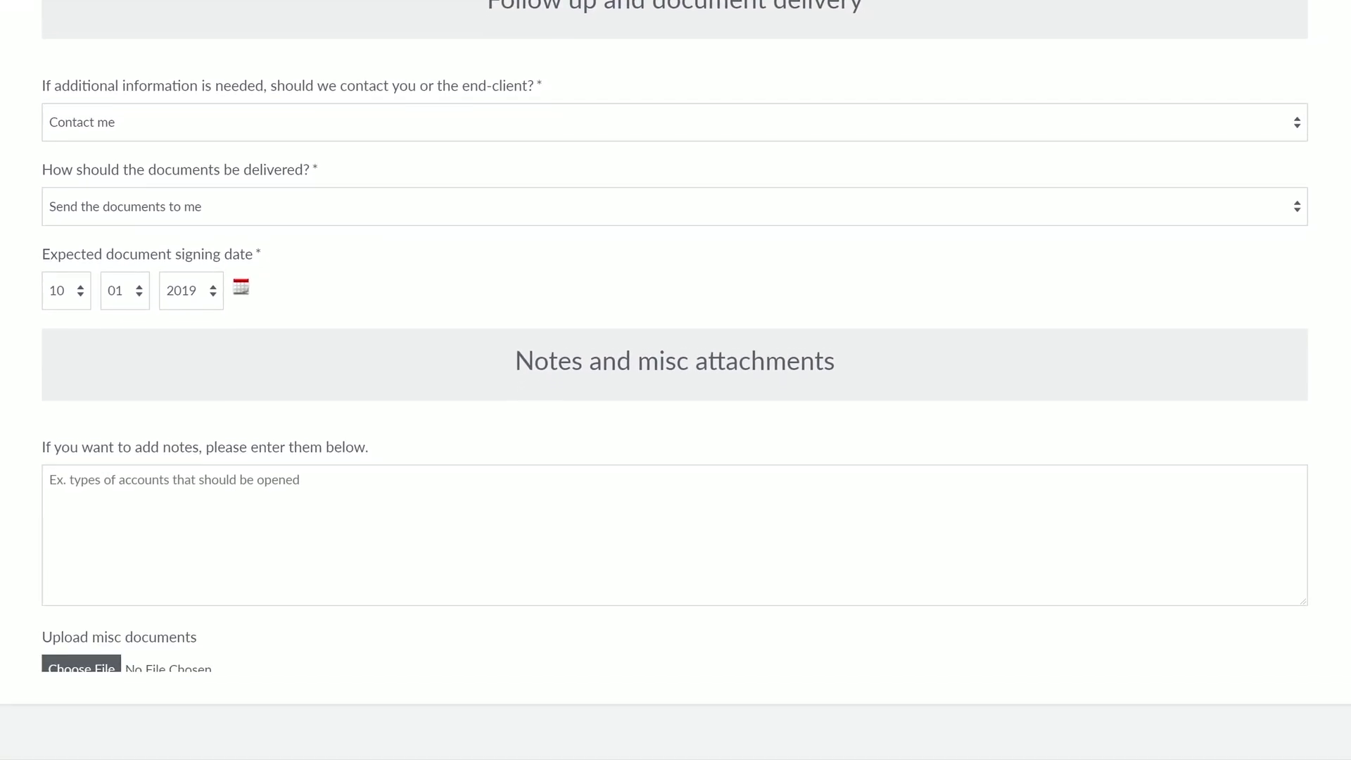
pyautogui.scroll(-4, 676, 380)
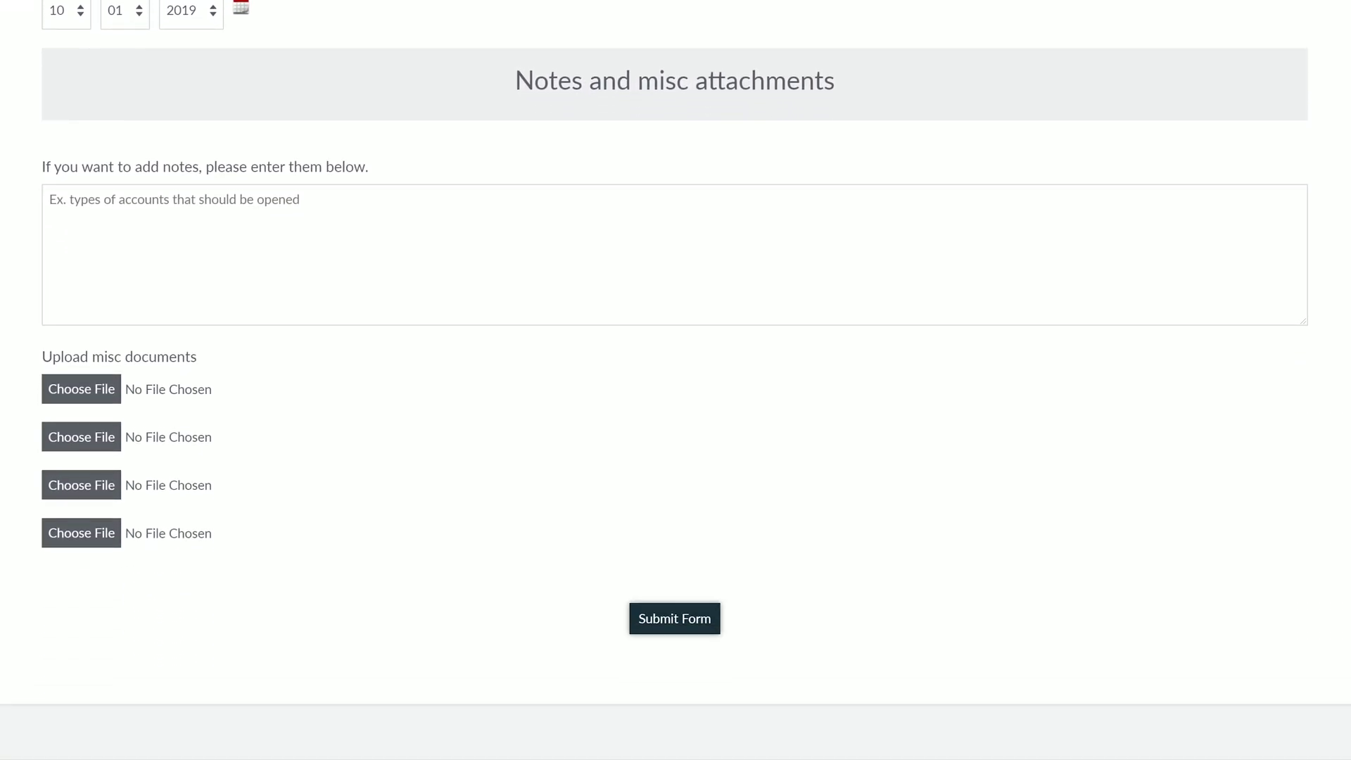